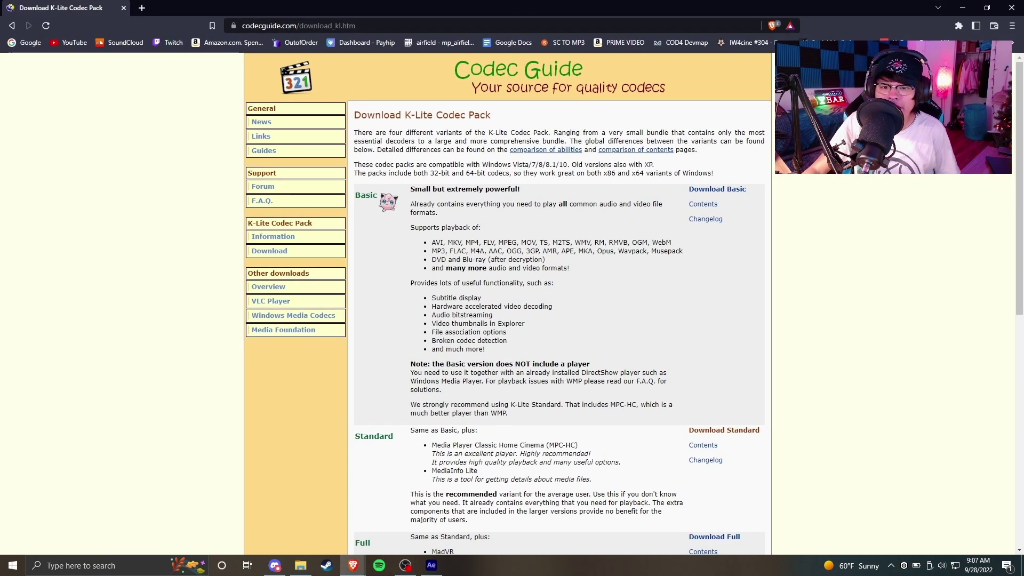
# Review the K-Lite Codec Pack variants on the Codec Guide download page, from Basic through Mega
pyautogui.scroll(-8, 435, 117)
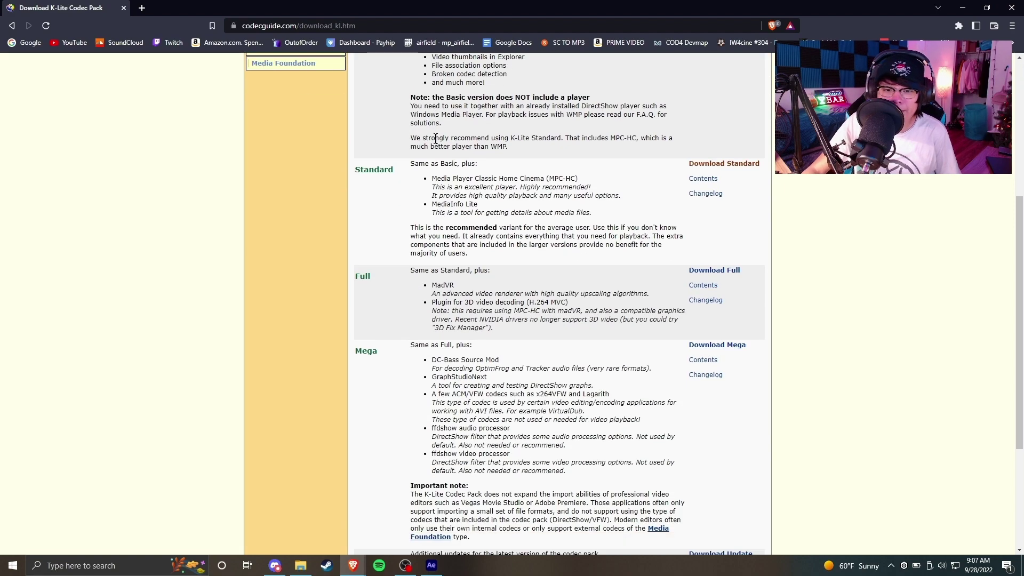
pyautogui.moveTo(411, 130); pyautogui.dragTo(438, 242)
pyautogui.click(439, 243)
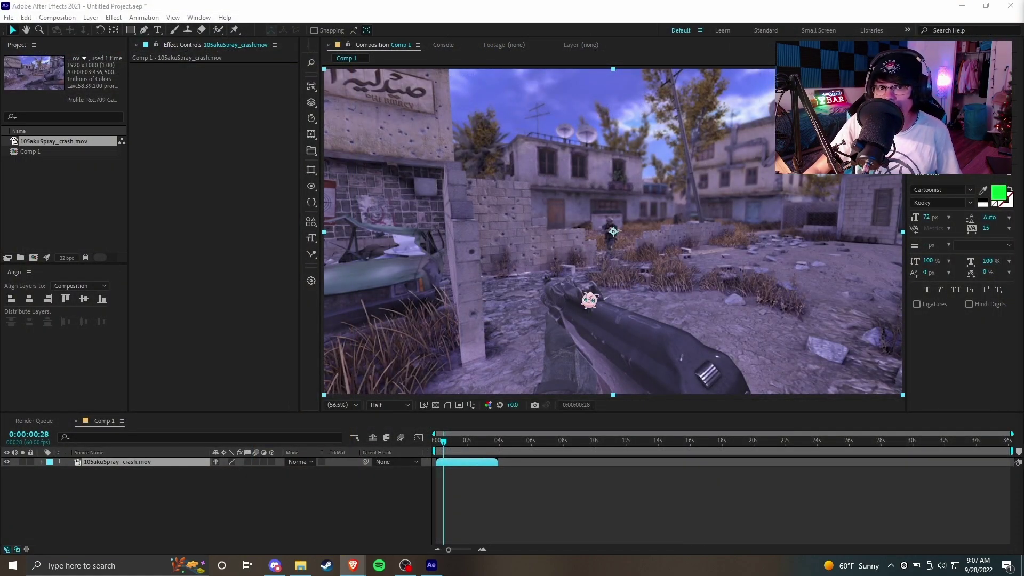
# Load 105akuSpray_crash.mov from the converted_prores folder into VirtualDub2
pyautogui.click(442, 468)
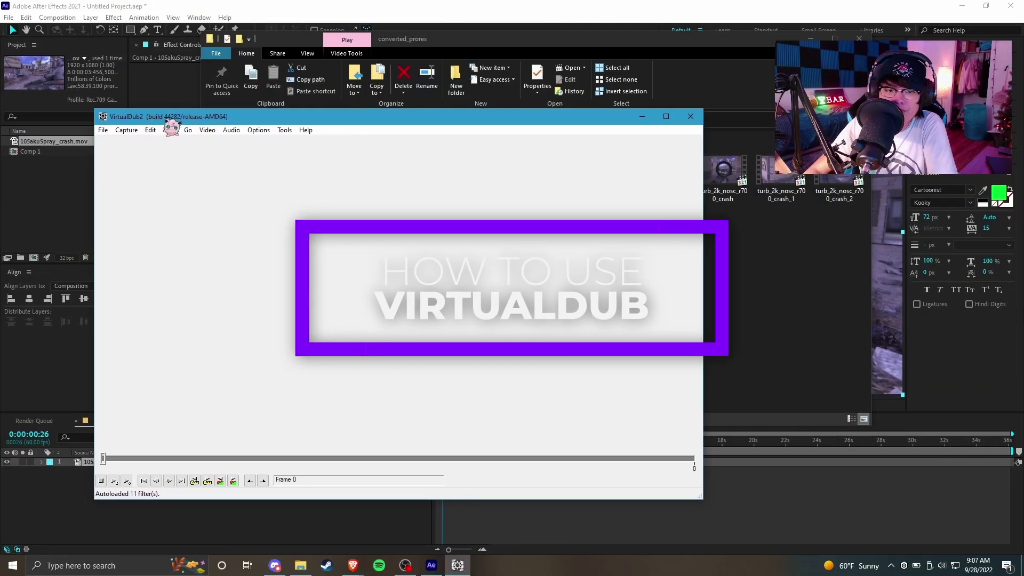
pyautogui.click(513, 64)
pyautogui.moveTo(380, 179); pyautogui.dragTo(147, 200)
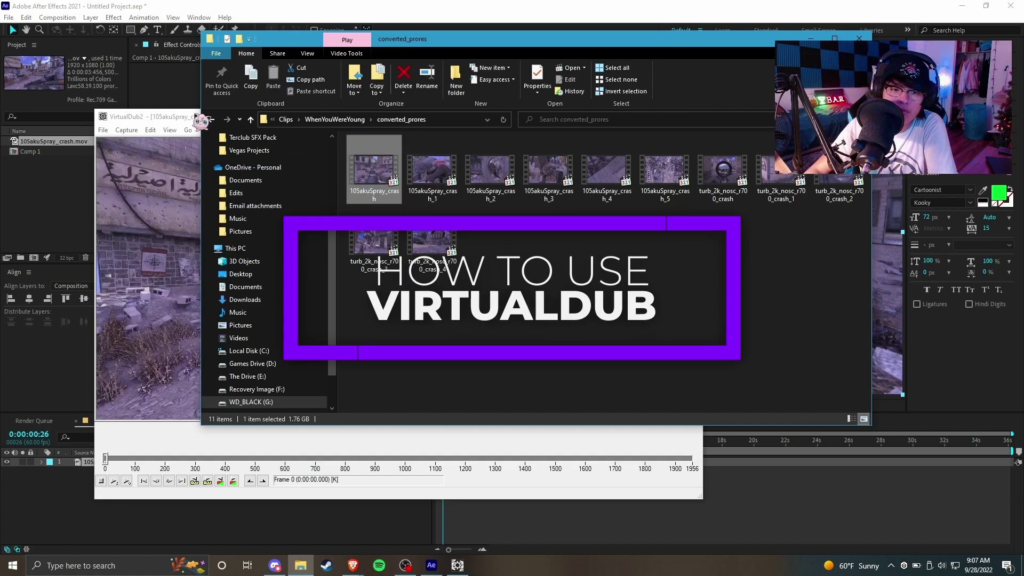
pyautogui.moveTo(182, 121); pyautogui.dragTo(199, 131)
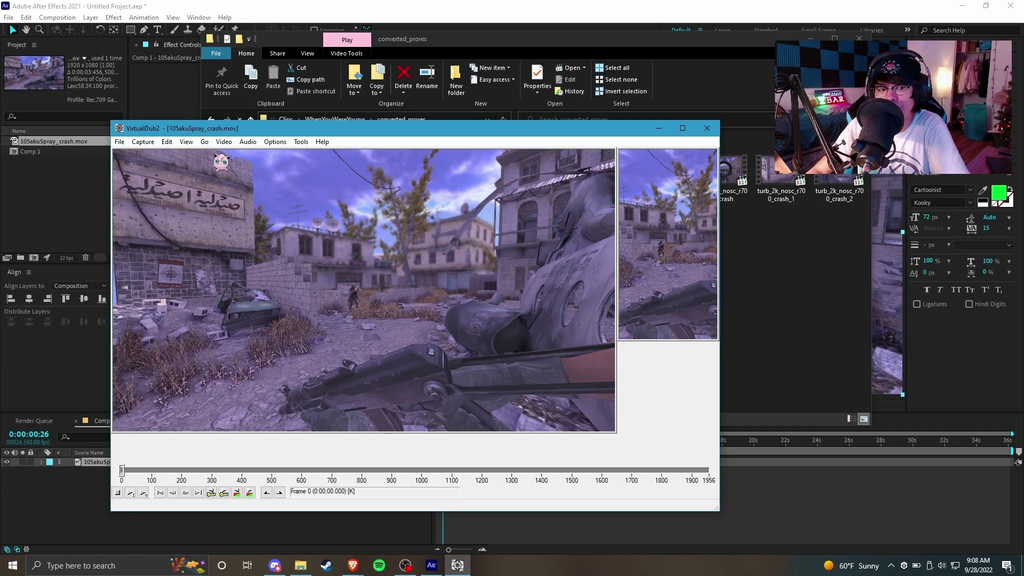
# Set the video compression to Lagarith Lossless Codec and start saving the clip as a new video file
pyautogui.click(224, 142)
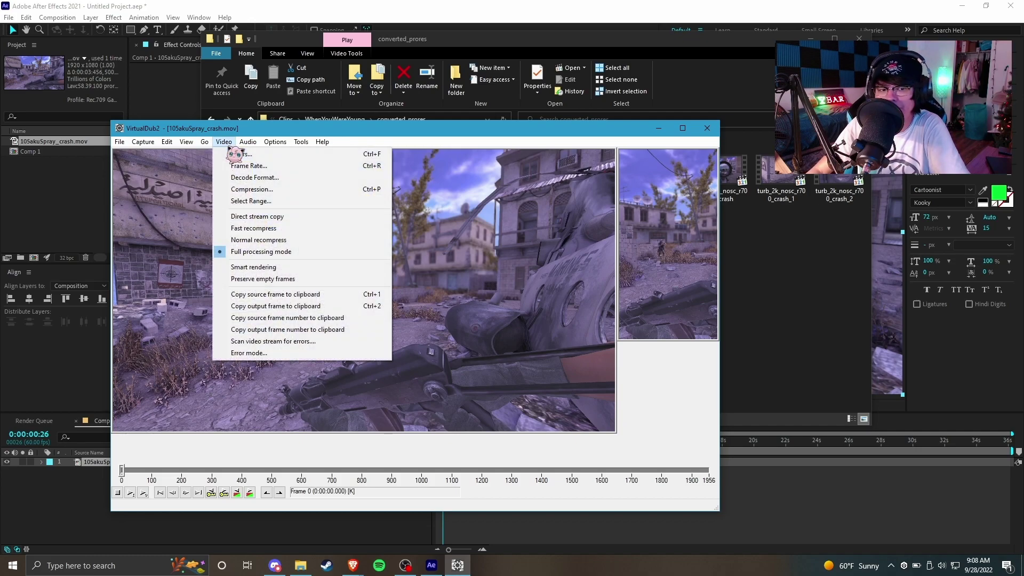
pyautogui.click(288, 190)
pyautogui.moveTo(192, 214); pyautogui.dragTo(264, 233)
pyautogui.click(230, 260)
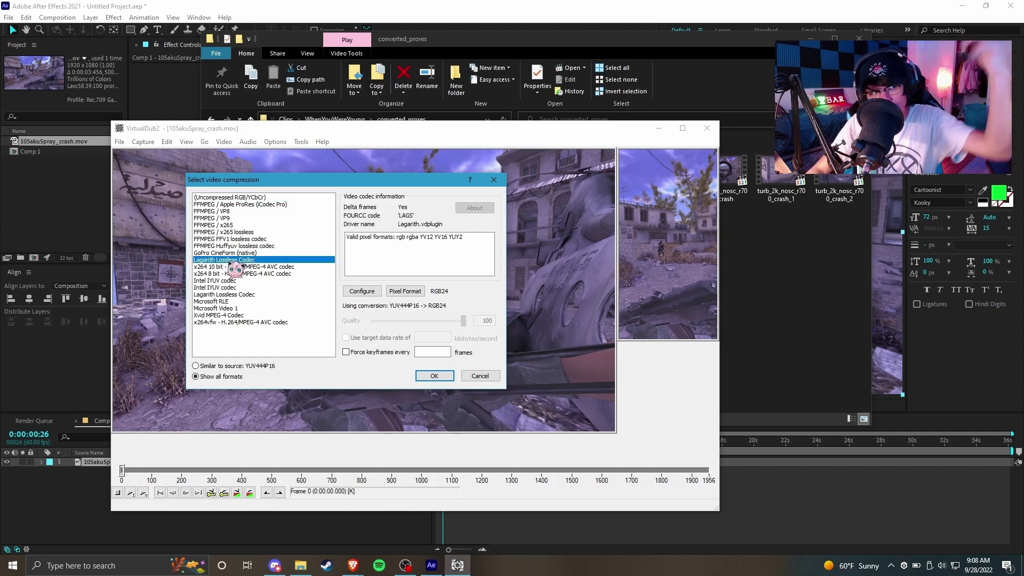
pyautogui.press('Return')
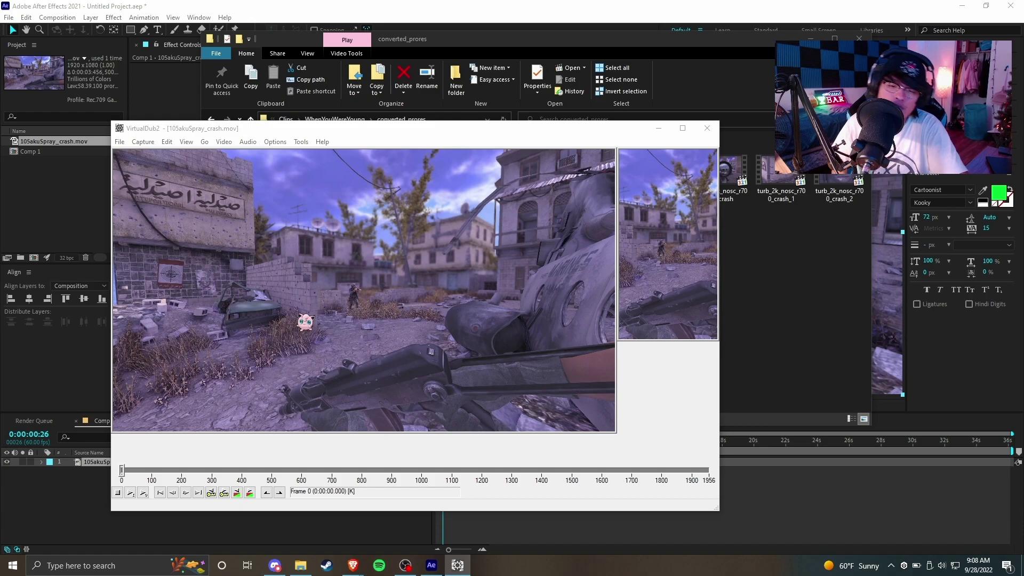
pyautogui.press('F7')
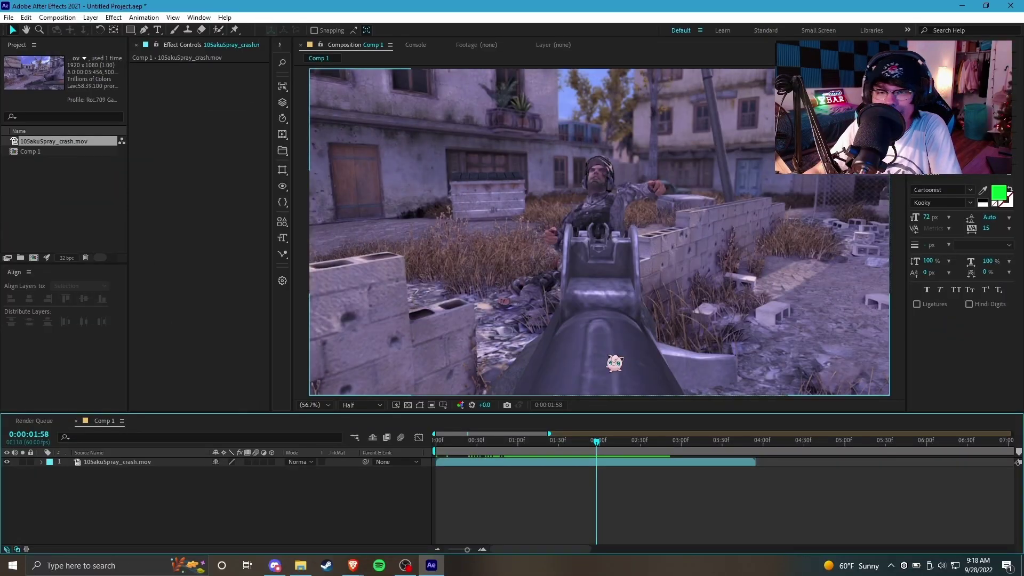
# In After Effects, set the project's video rendering to Mercury Software Only and open the Memory & Performance preferences
pyautogui.click(9, 17)
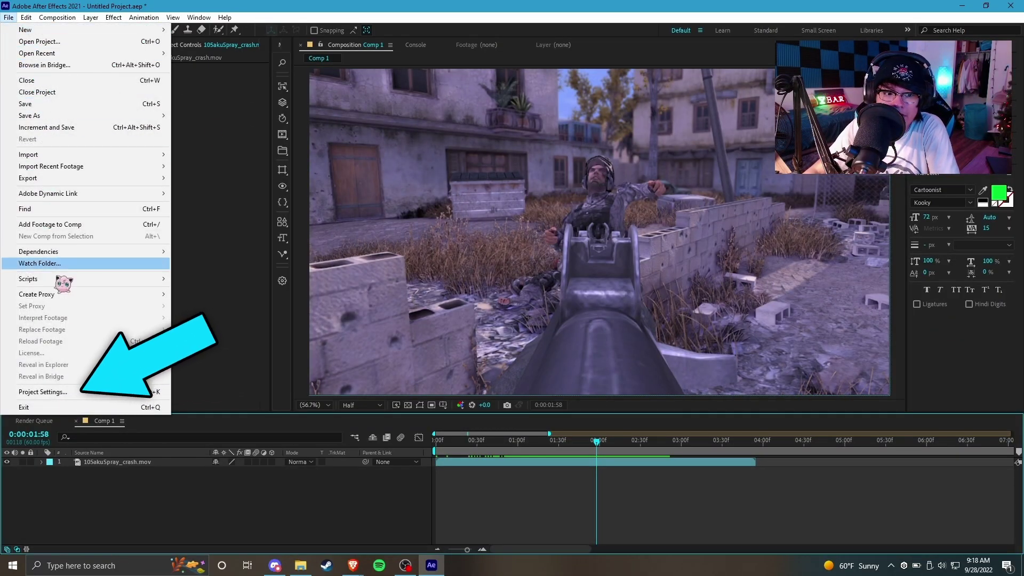
pyautogui.click(62, 392)
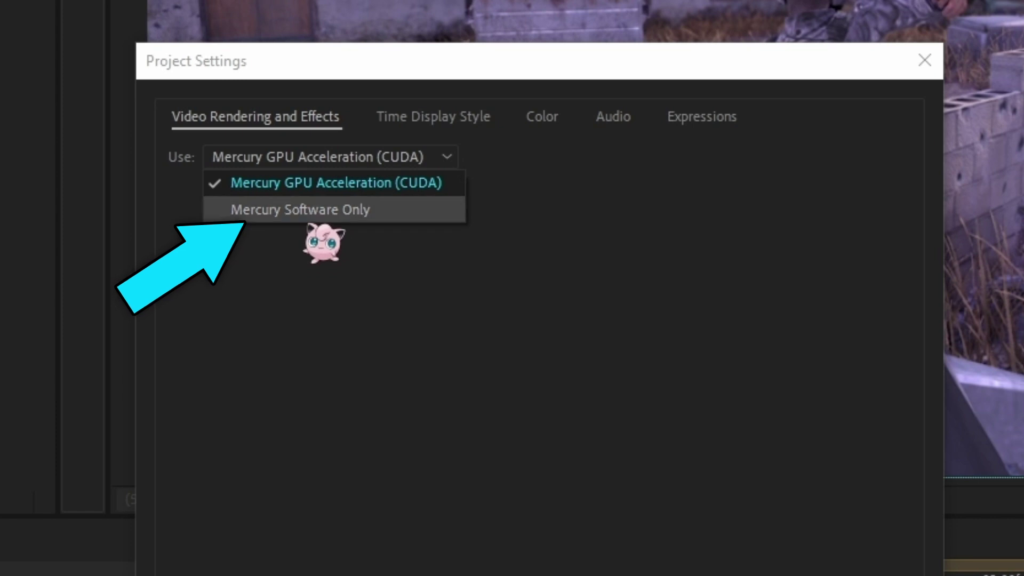
pyautogui.click(309, 213)
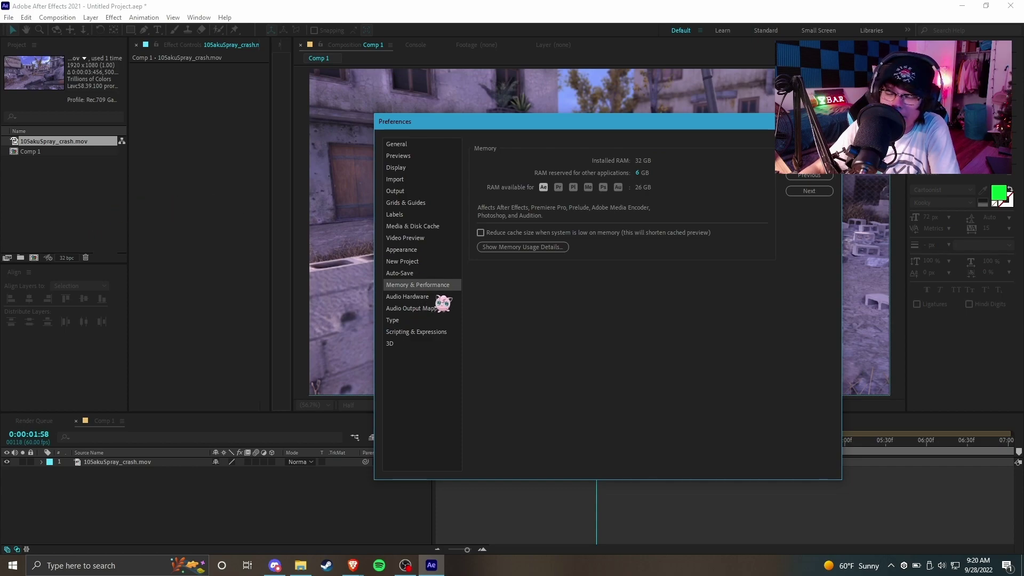
pyautogui.click(420, 286)
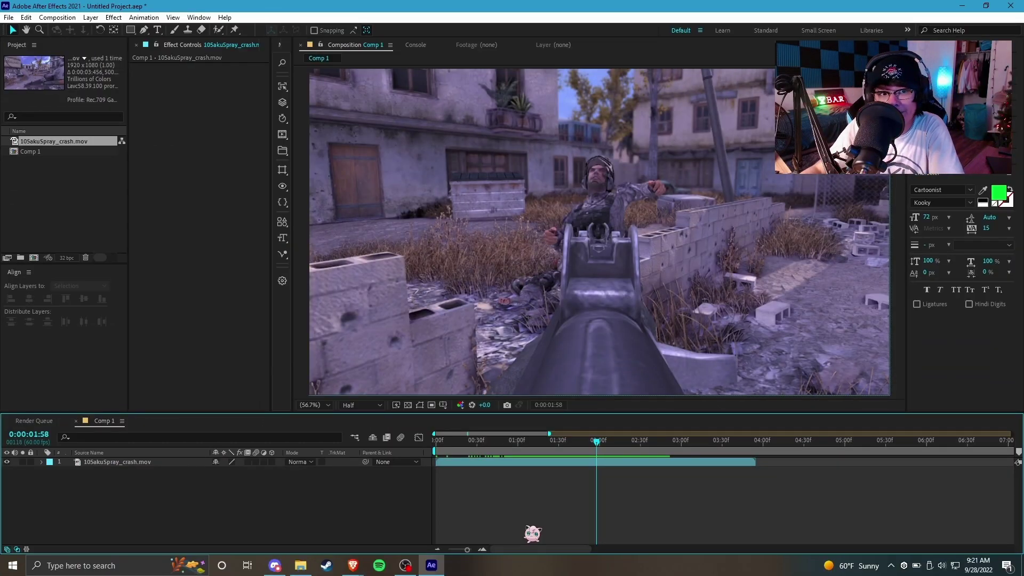
# Purge all memory and disk cache, clearing the disk cache for all versions
pyautogui.click(27, 18)
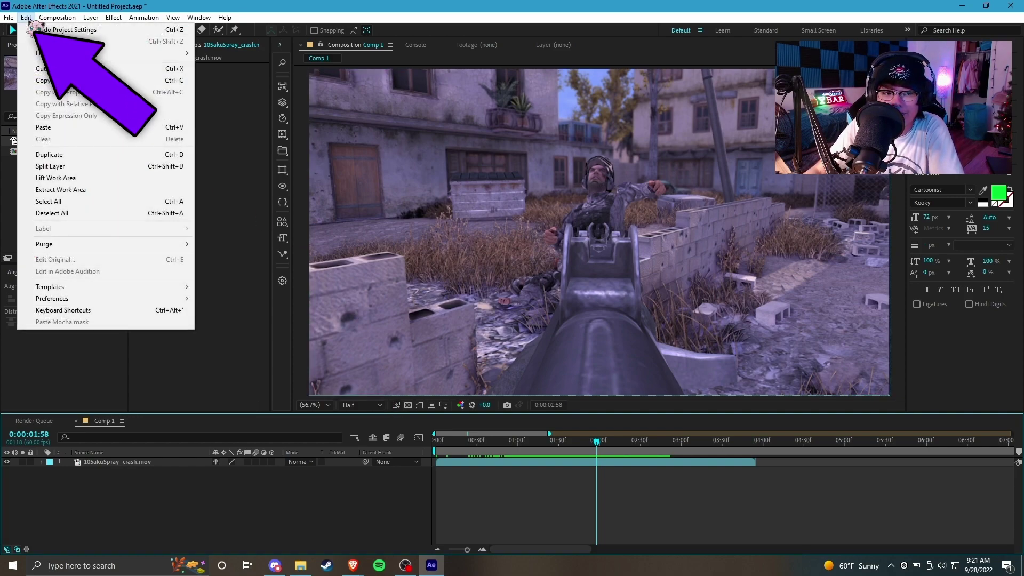
pyautogui.moveTo(107, 244)
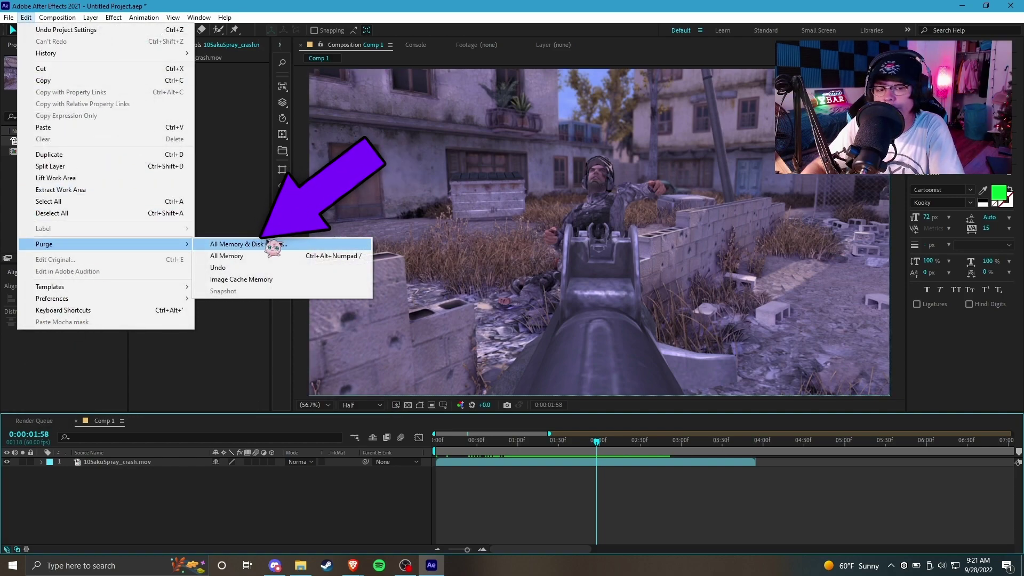
pyautogui.click(272, 246)
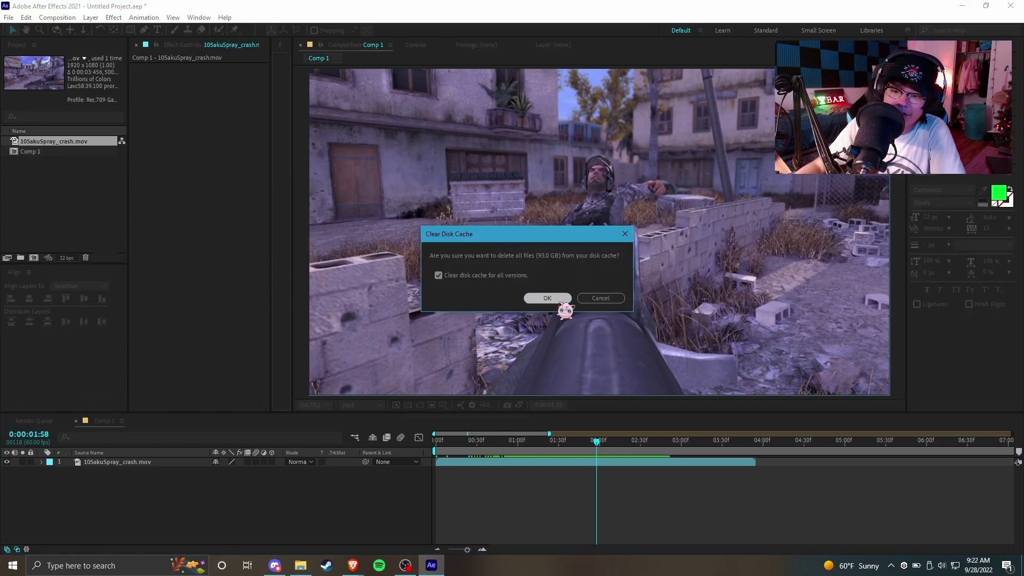
pyautogui.click(548, 298)
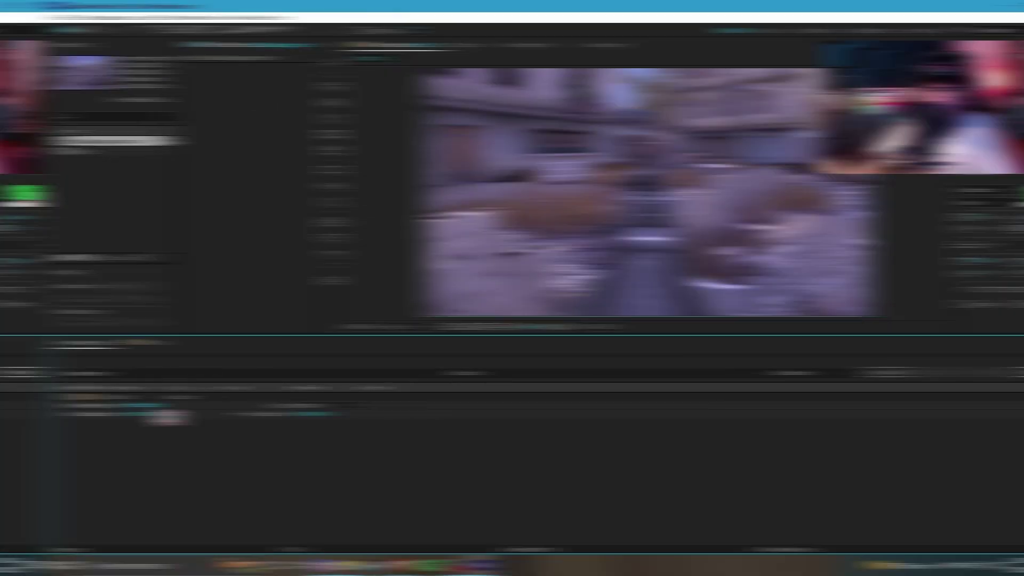
# Accept Comp 1's render settings with Best quality and Full resolution, and open its Lossless output module settings
pyautogui.click(93, 405)
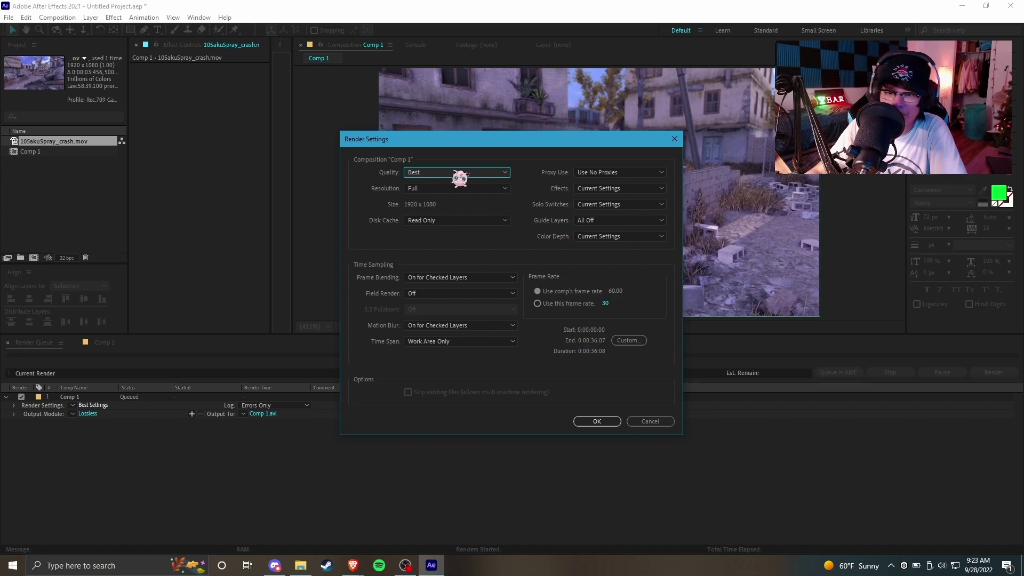
pyautogui.click(597, 422)
pyautogui.click(87, 415)
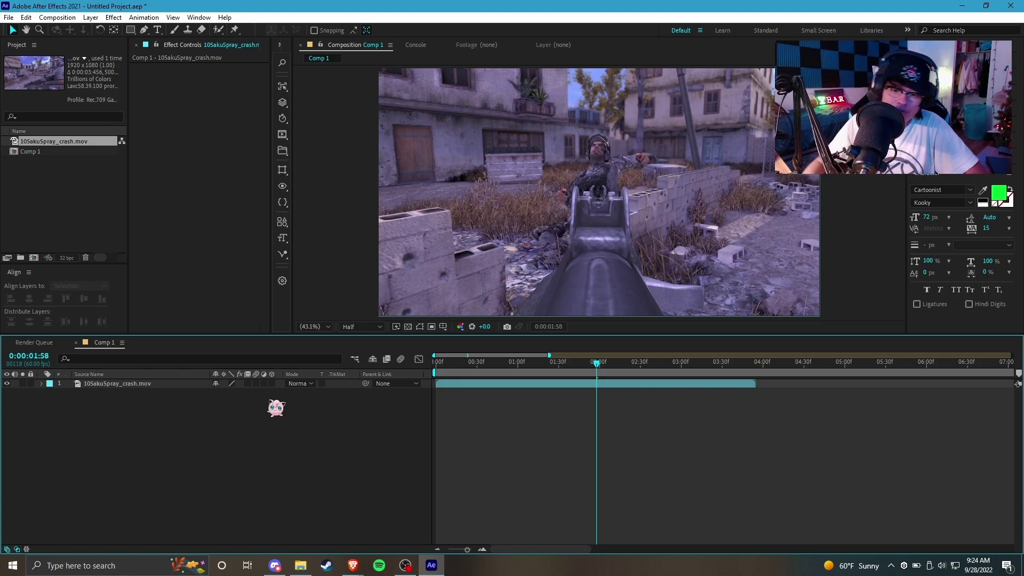
# Add an adjustment layer and a black solid above the 105akuSpray_crash.mov layer in Comp 1
pyautogui.moveTo(587, 366); pyautogui.dragTo(547, 368)
pyautogui.click(548, 383)
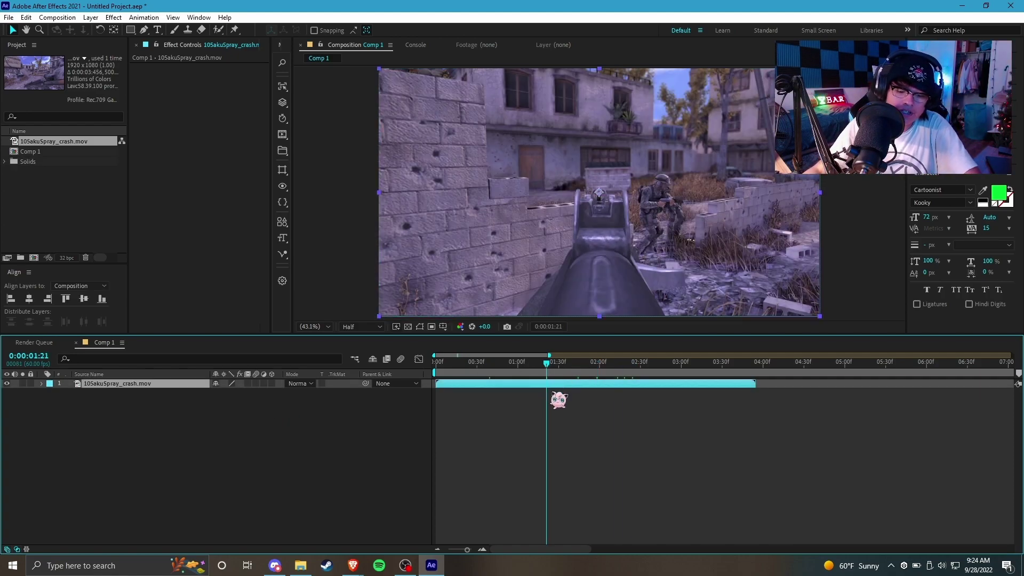
pyautogui.hotkey('ctrl', 'alt', 'y')
pyautogui.press('space')
pyautogui.press('space')
pyautogui.hotkey('ctrl', 'y')
pyautogui.press('Return')
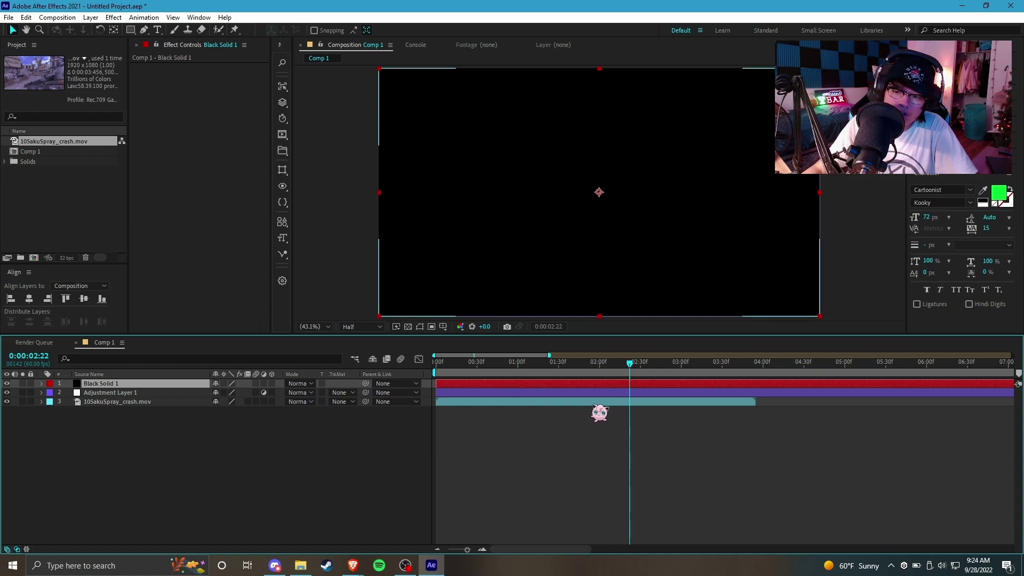
# Pre-compose all three layers as Pre-comp 1, moving all attributes into the new composition
pyautogui.hotkey('ctrl', 'a')
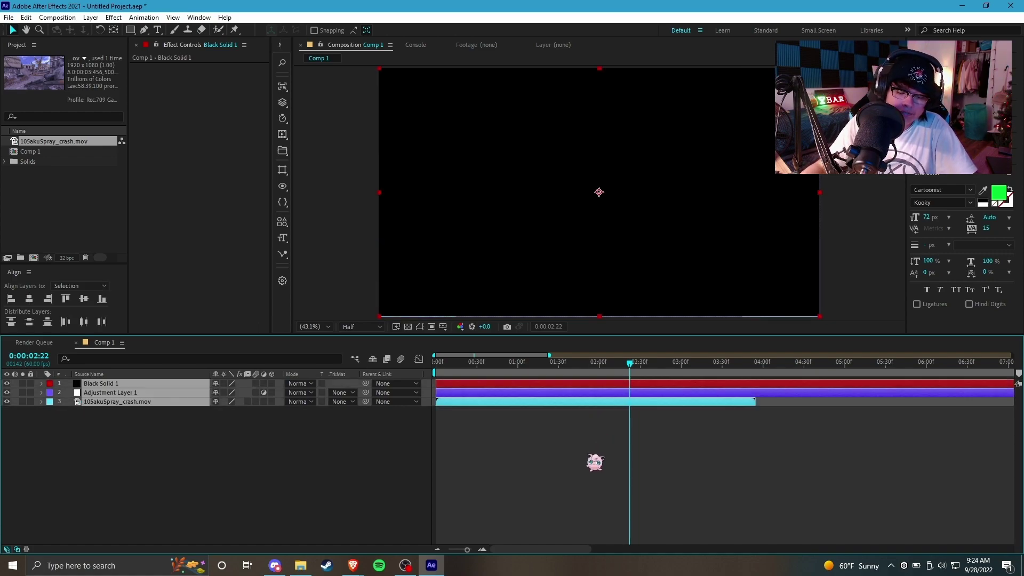
pyautogui.rightClick(581, 405)
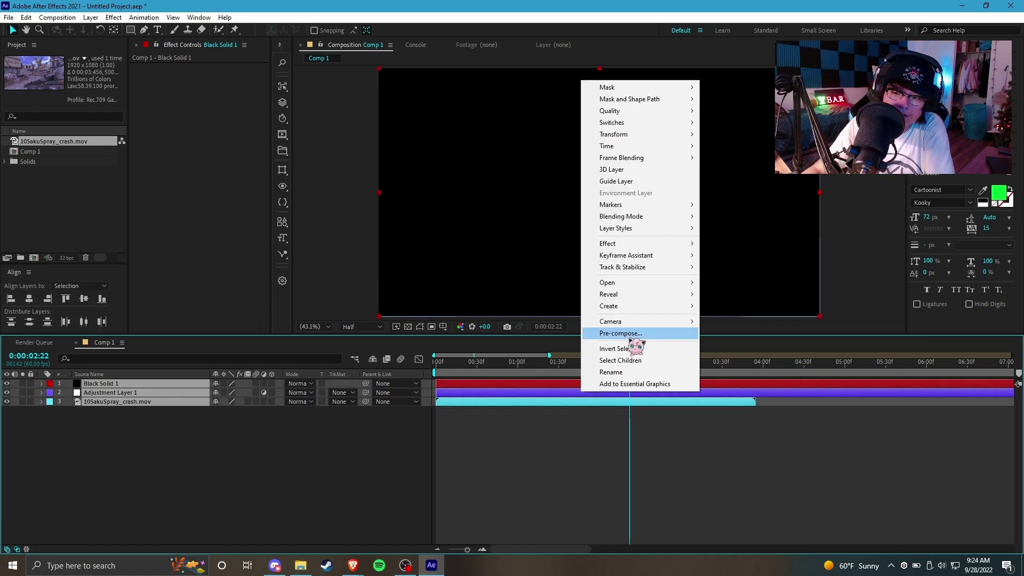
pyautogui.click(598, 333)
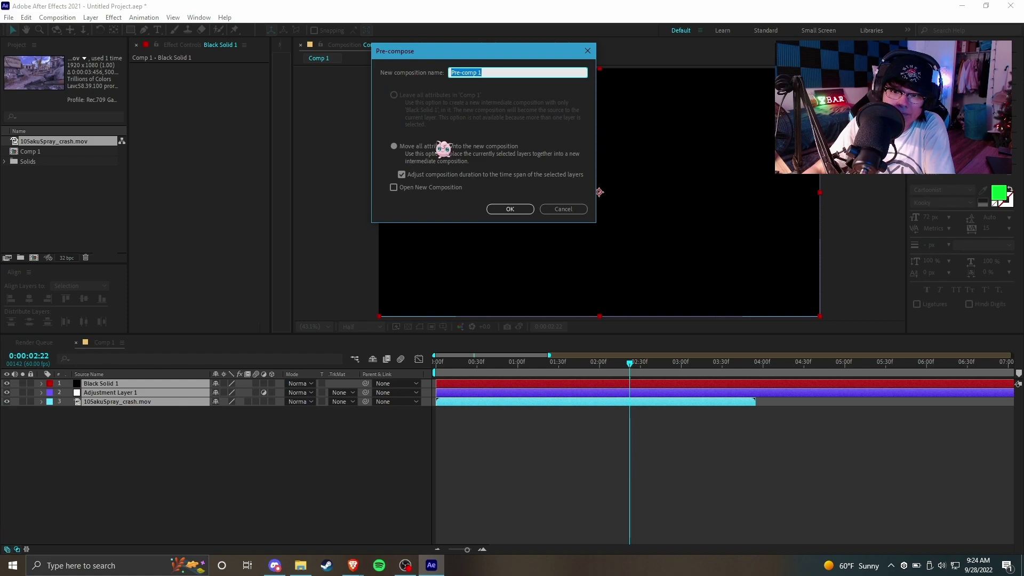
pyautogui.click(511, 211)
# Search the effects for "rsm" and apply the matching effect to the Pre-comp 1 layer
pyautogui.hotkey('ctrl', 'space')
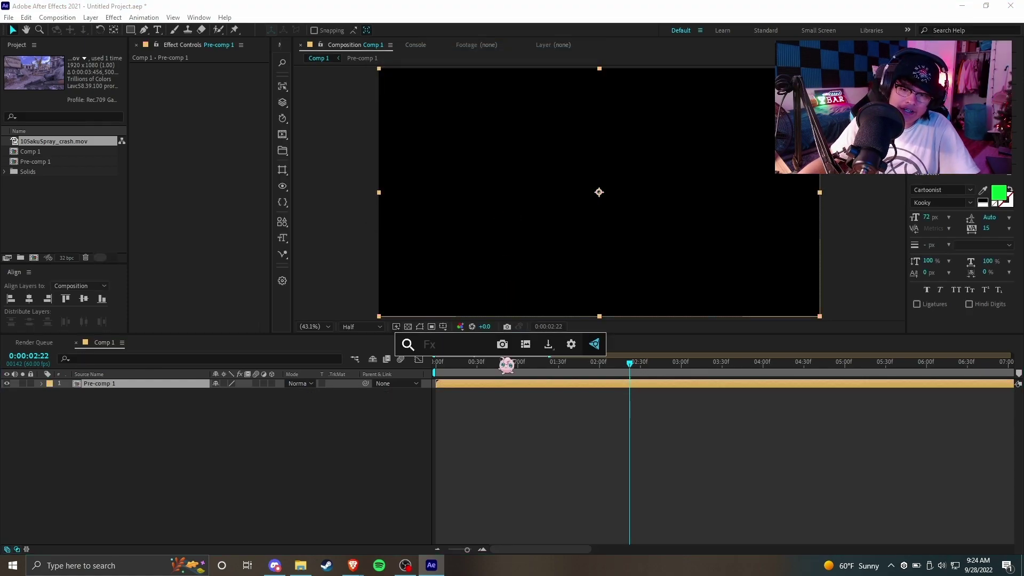
pyautogui.write('rsm')
pyautogui.press('Return')
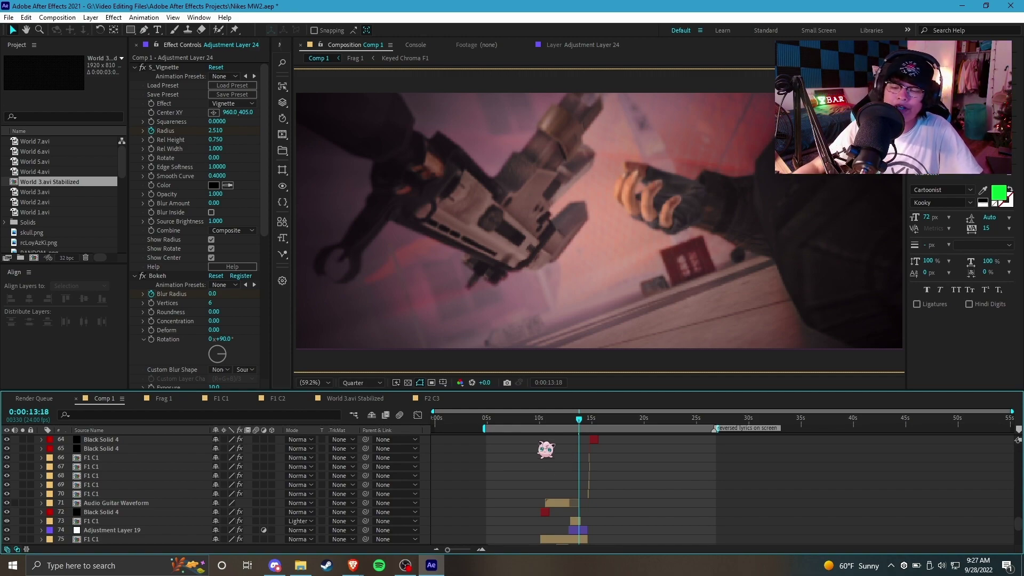
# In the Nikes MW2.aep project, choose Quarter as Comp 1's preview resolution
pyautogui.scroll(-3, 579, 463)
pyautogui.scroll(5, 580, 464)
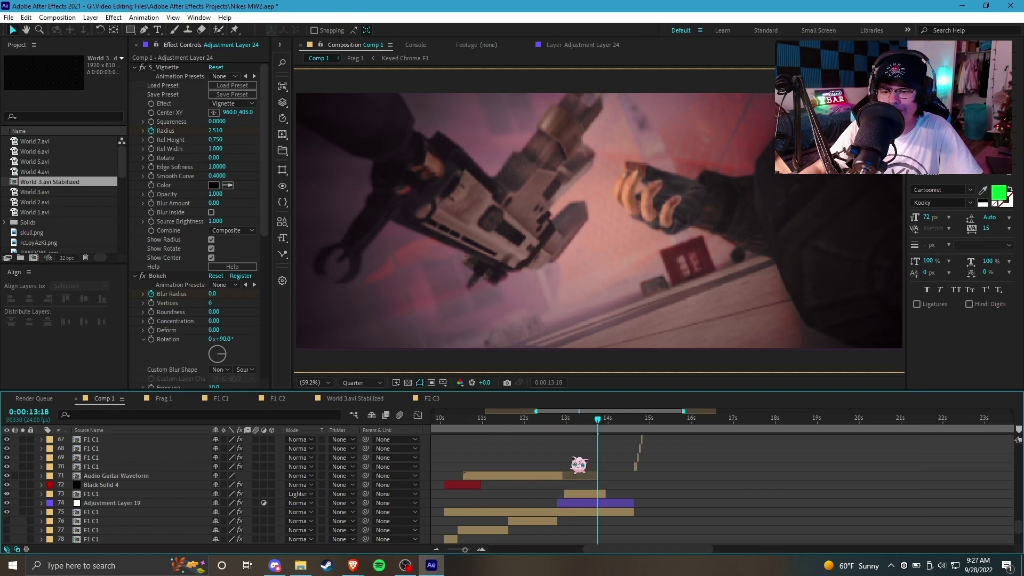
pyautogui.scroll(2, 598, 480)
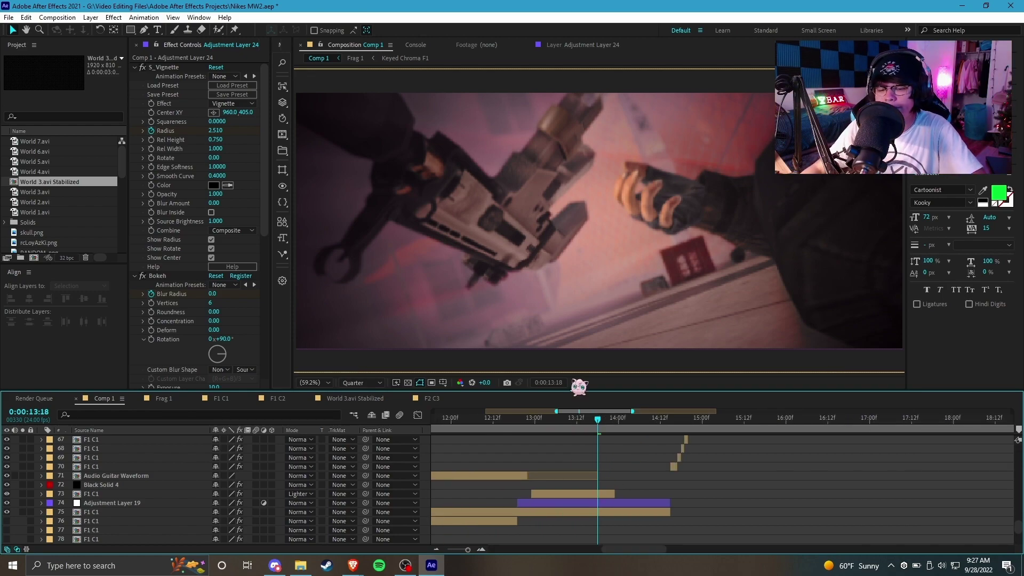
pyautogui.click(377, 383)
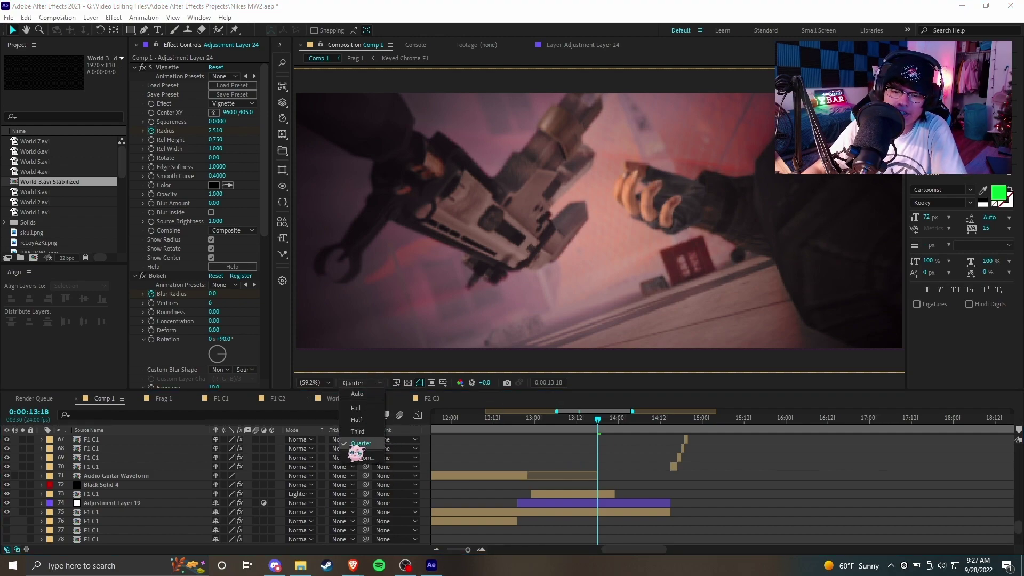
pyautogui.click(356, 446)
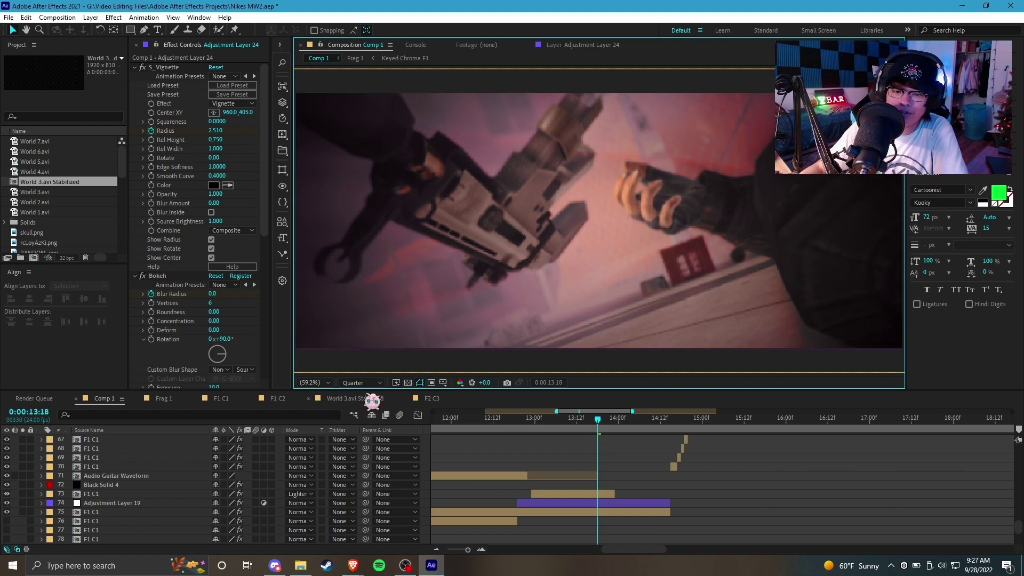
pyautogui.click(373, 383)
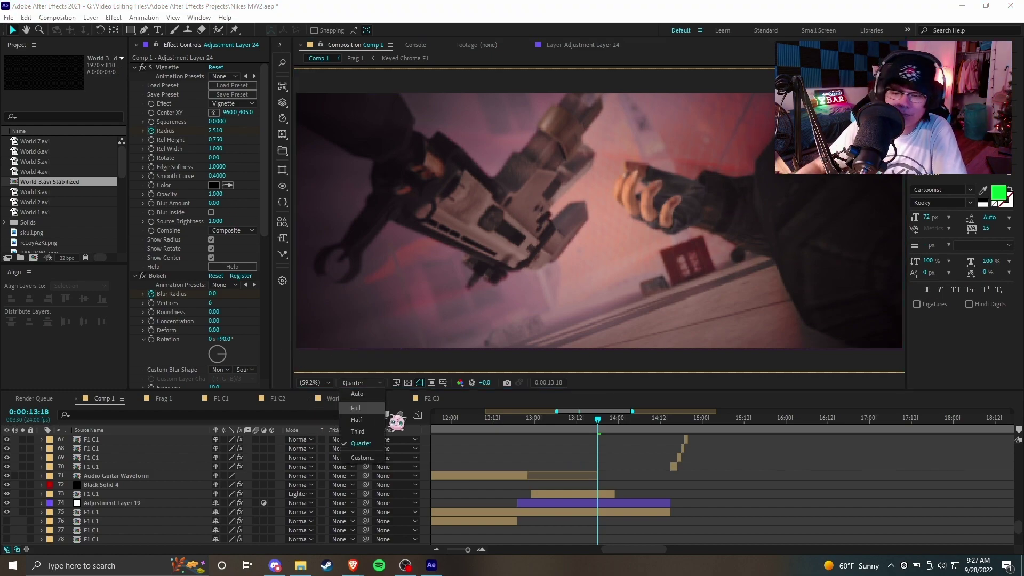
pyautogui.click(602, 444)
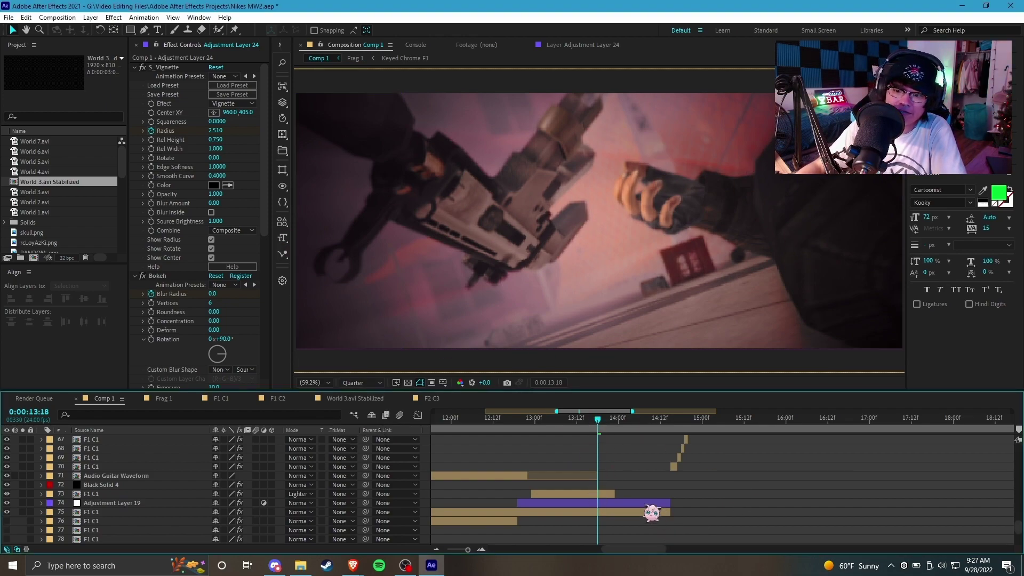
# Select the F1 C1 layer 73 in Comp 1 and look at the project's color depth options
pyautogui.click(609, 495)
pyautogui.doubleClick(608, 495)
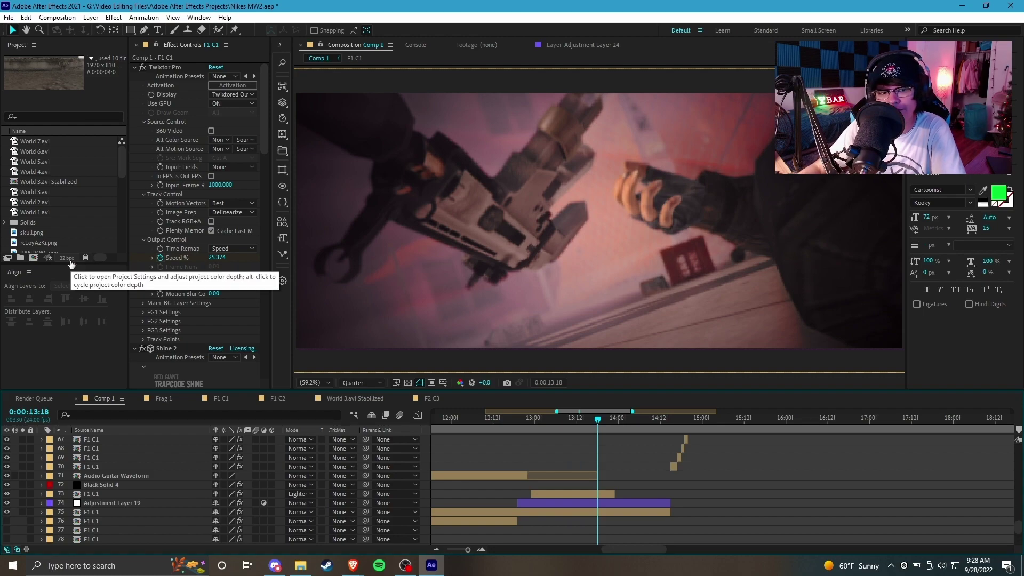
pyautogui.click(68, 258)
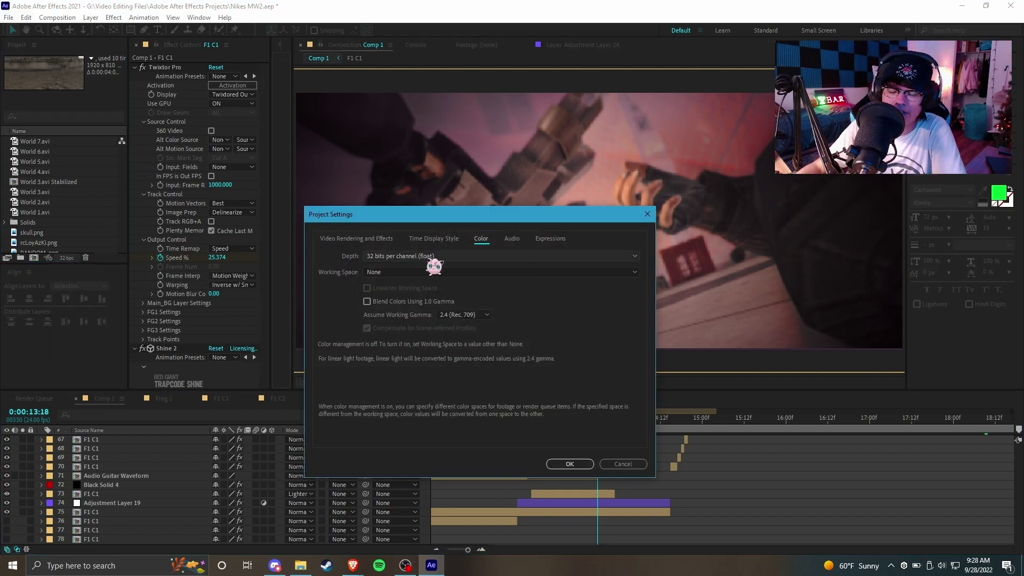
pyautogui.click(422, 257)
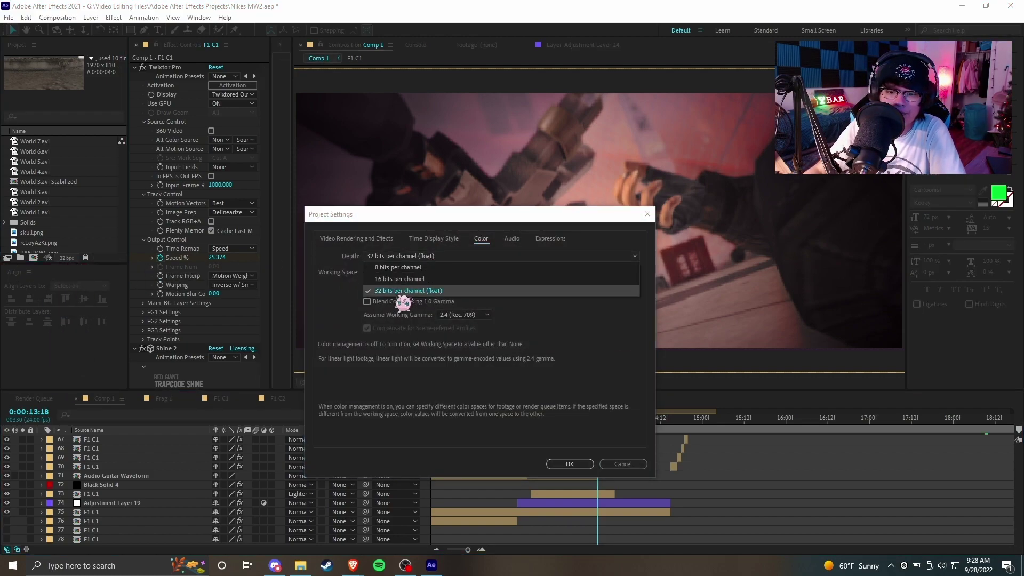
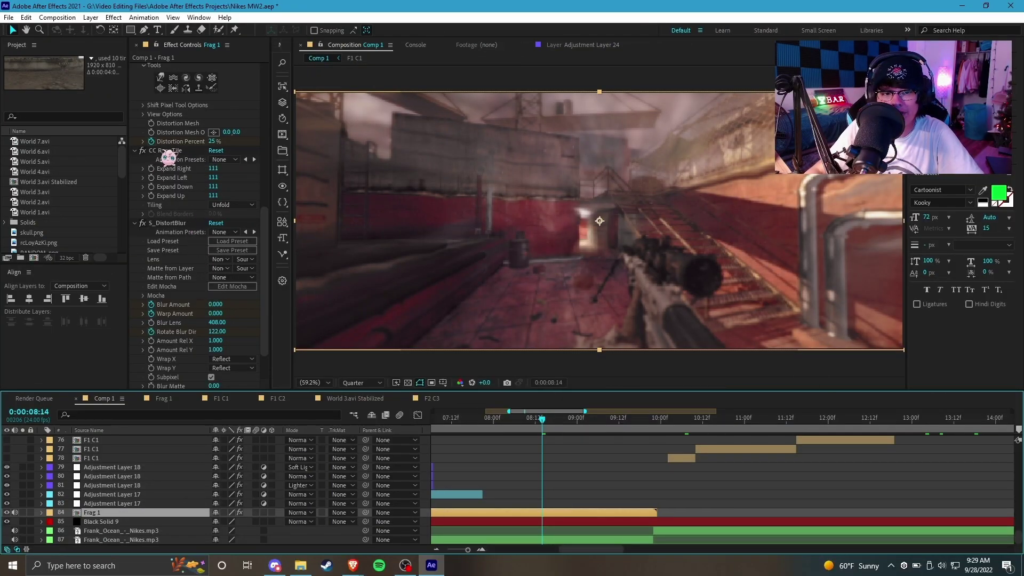
pyautogui.click(167, 151)
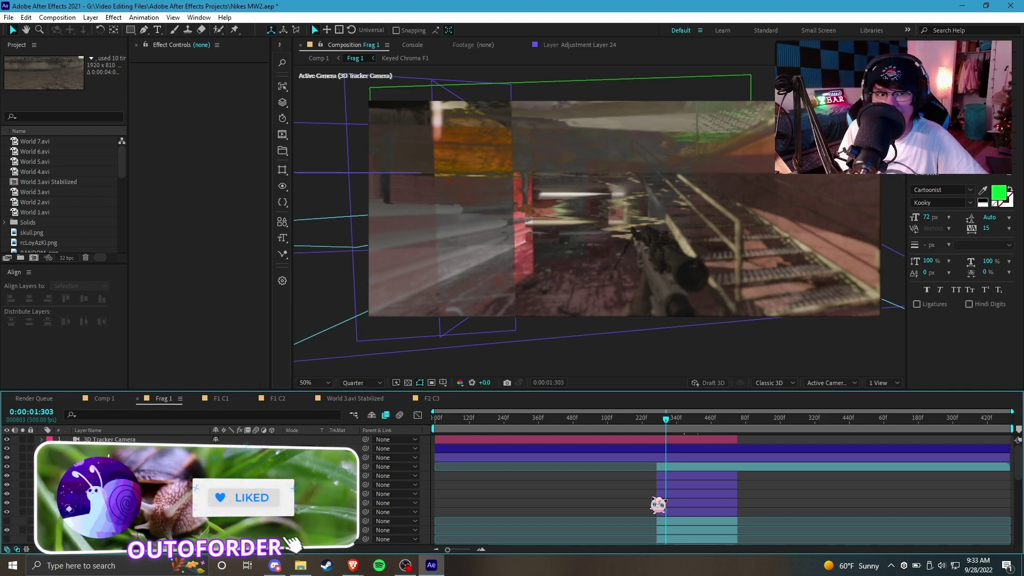
# Create a new composition from the World 1.avi footage and preview a frame in the middle of it
pyautogui.click(48, 212)
pyautogui.moveTo(130, 85); pyautogui.dragTo(151, 80)
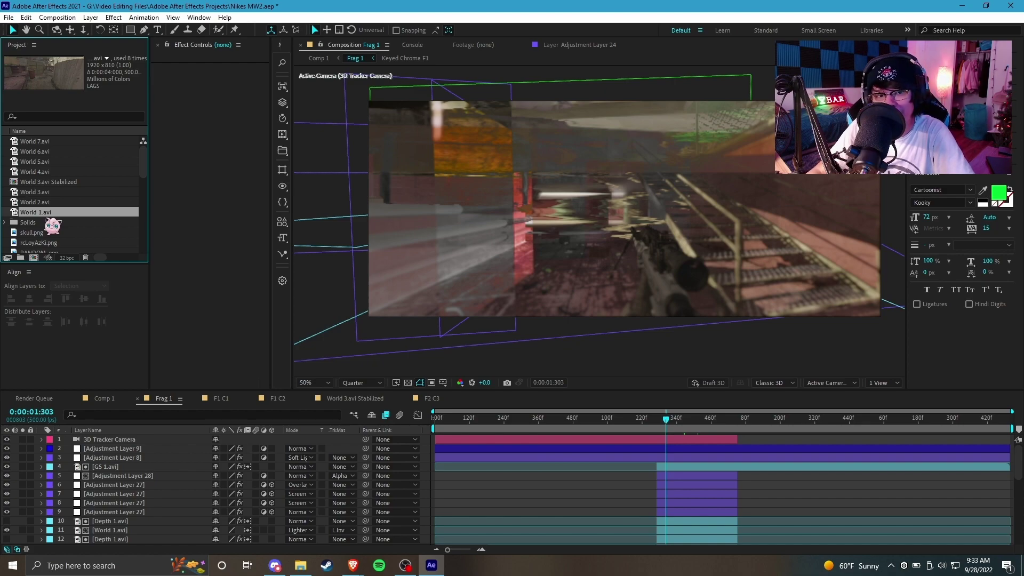
pyautogui.moveTo(45, 219); pyautogui.dragTo(34, 258)
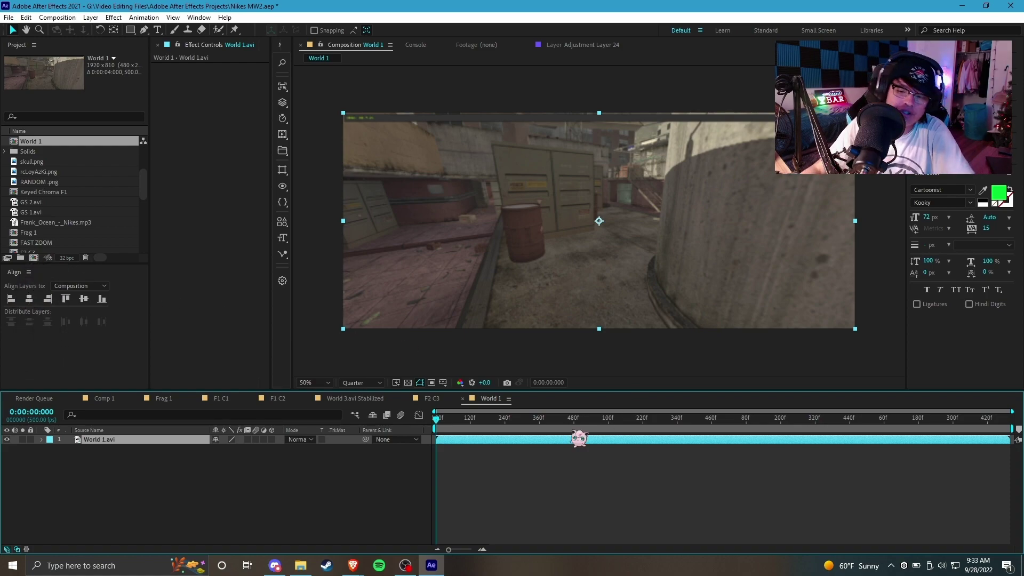
pyautogui.click(560, 419)
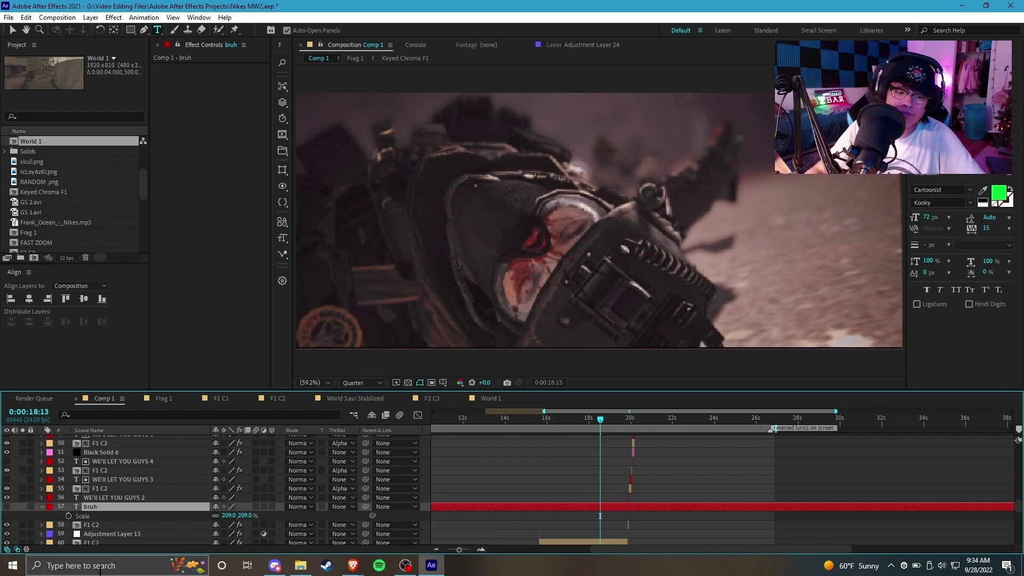
# Make the bruh text layer in Comp 1 visible and apply the S_Glow effect to it
pyautogui.click(6, 506)
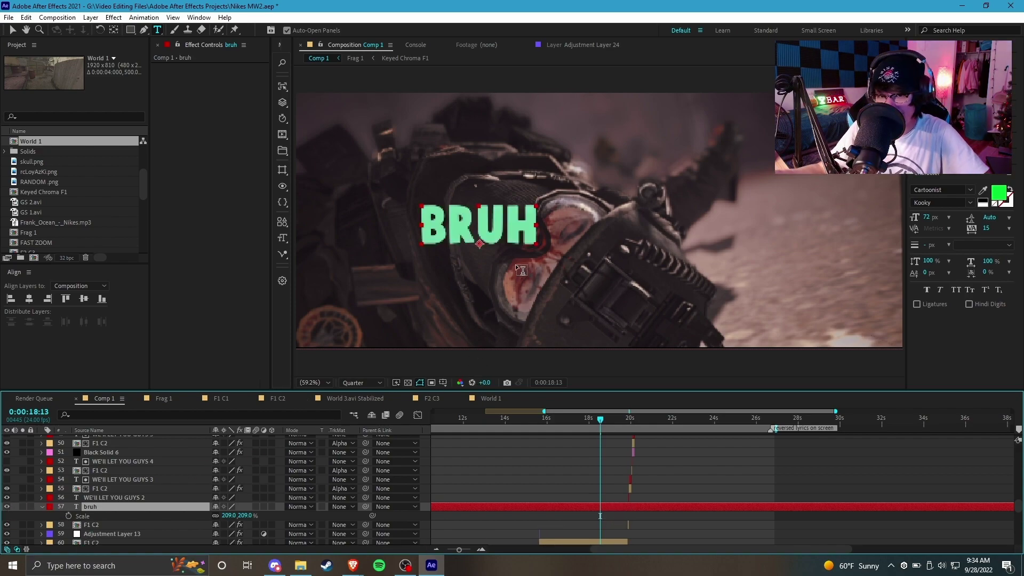
pyautogui.scroll(-1, 604, 499)
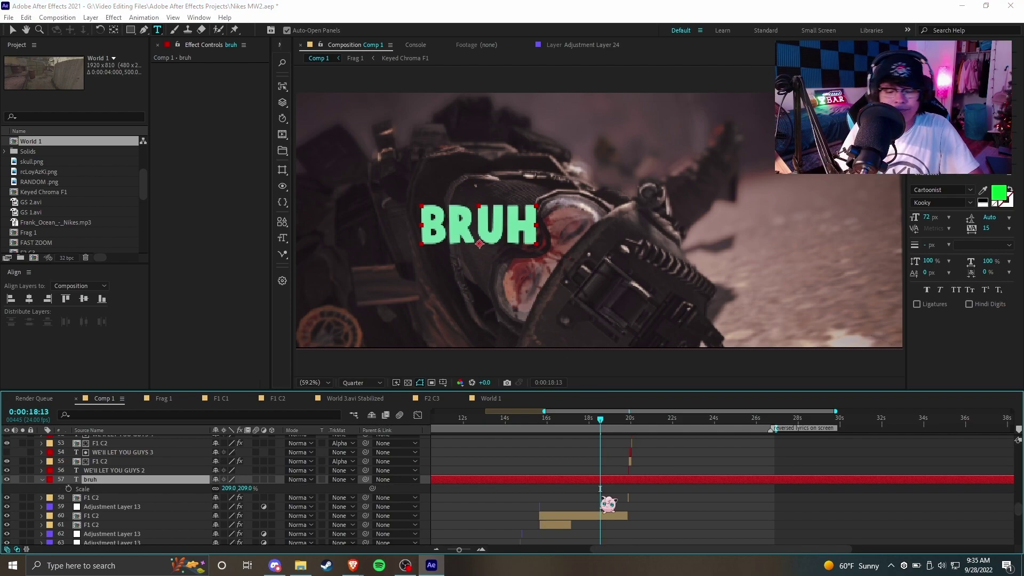
pyautogui.hotkey('ctrl', 'space')
pyautogui.write('s')
pyautogui.write('_glow')
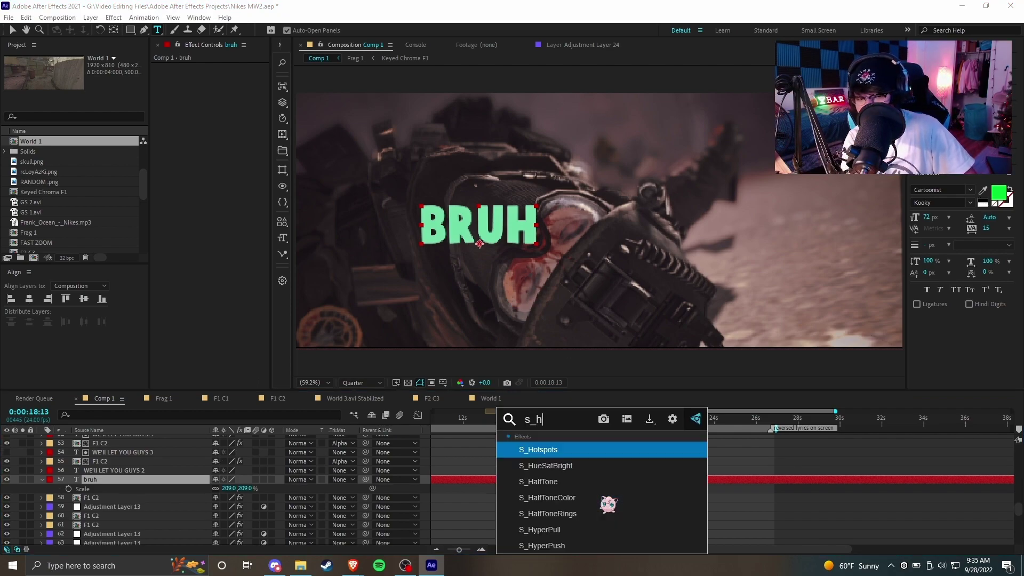
pyautogui.press('Return')
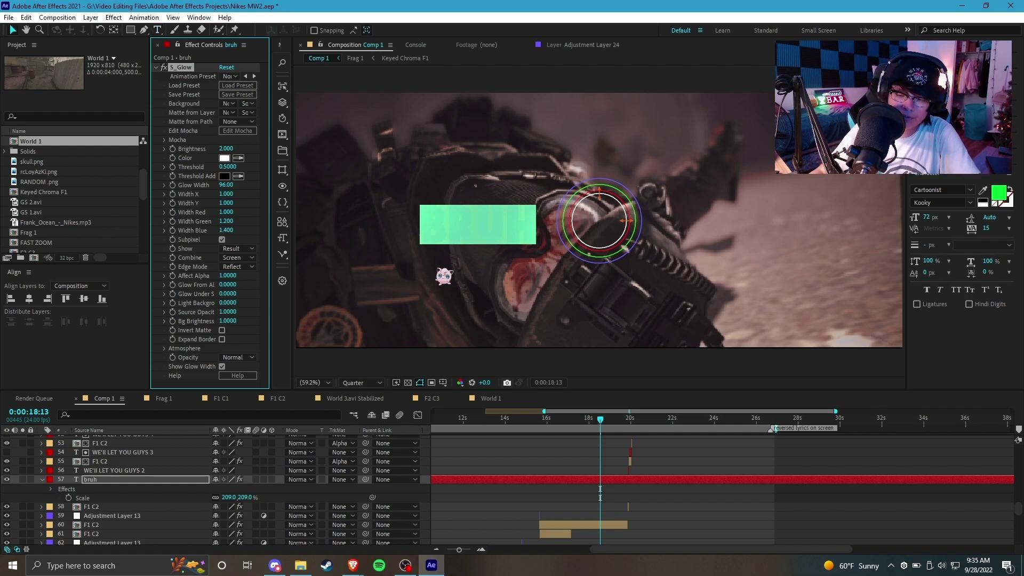
# Set the brightness of the bruh layer's S_Glow effect to 1
pyautogui.click(226, 149)
pyautogui.write('1')
pyautogui.press('Return')
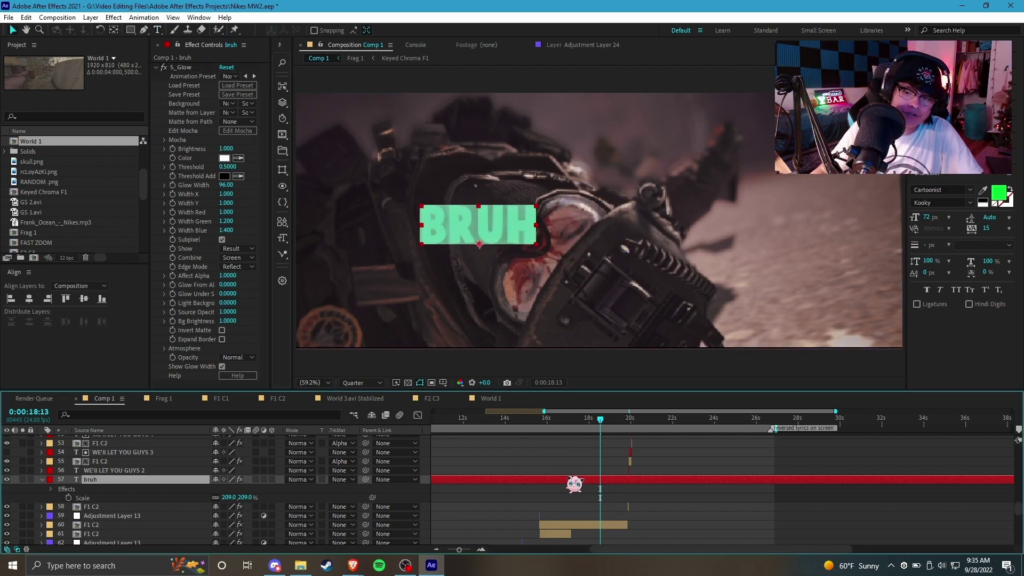
# Search the effects for "grow", apply the matching effect to the bruh layer and place it above S_Glow
pyautogui.hotkey('ctrl', 'space')
pyautogui.write('gl')
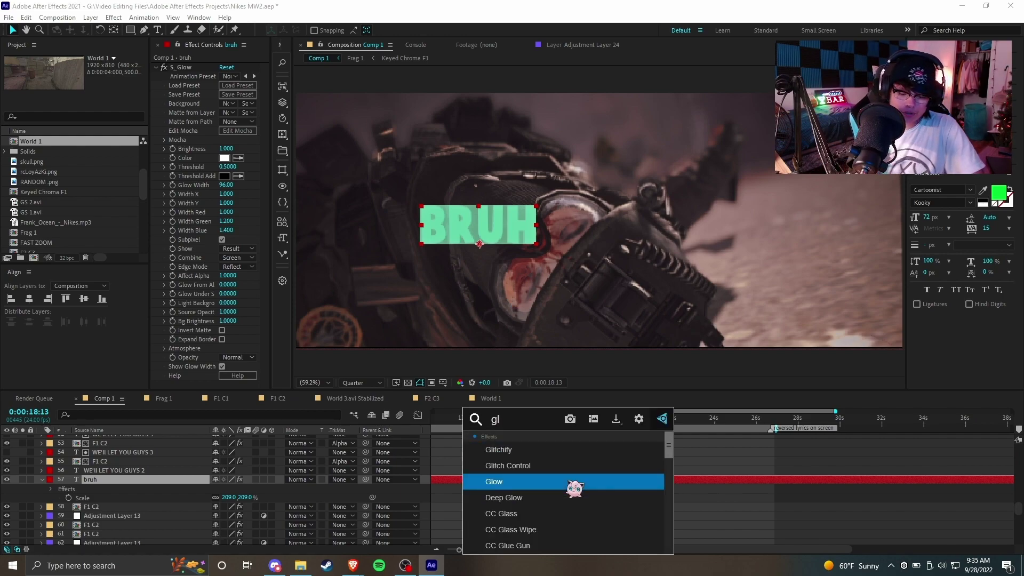
pyautogui.press('BackSpace')
pyautogui.write('row')
pyautogui.click(572, 466)
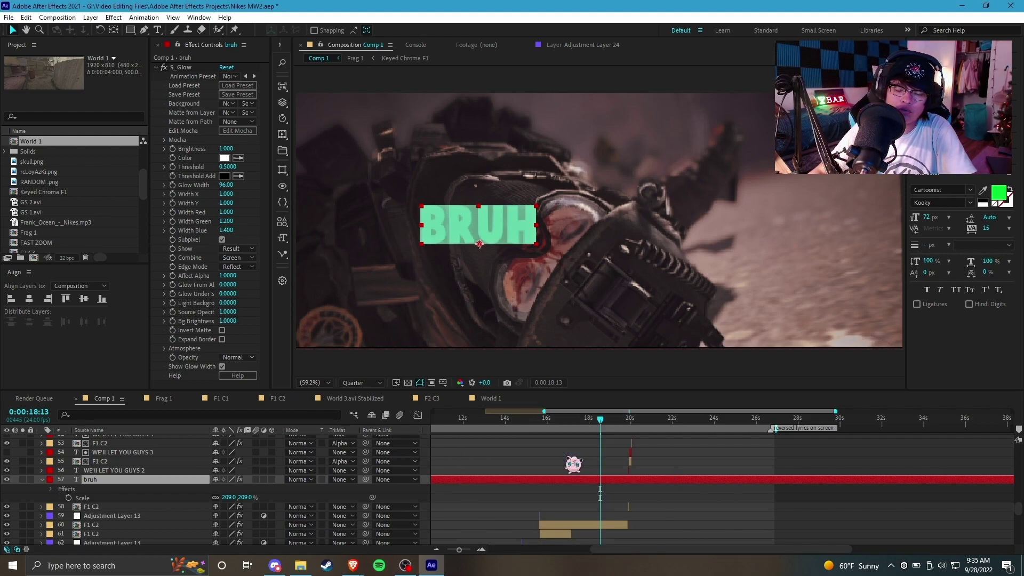
pyautogui.moveTo(189, 365); pyautogui.dragTo(202, 67)
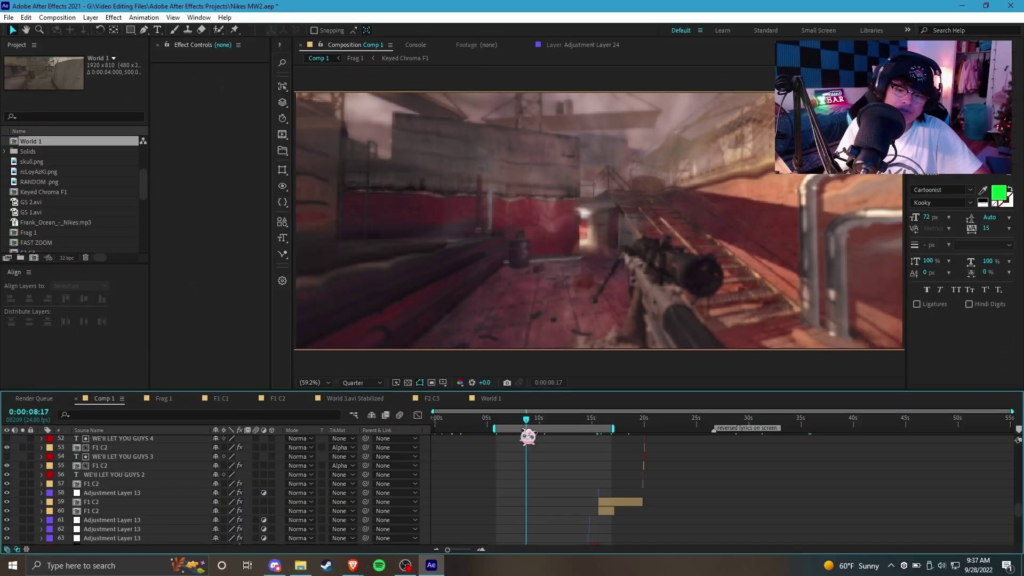
# Scrub the Comp 1 playhead through the work area to preview how frames refresh between about 11 and 14 seconds
pyautogui.moveTo(527, 419); pyautogui.dragTo(567, 418)
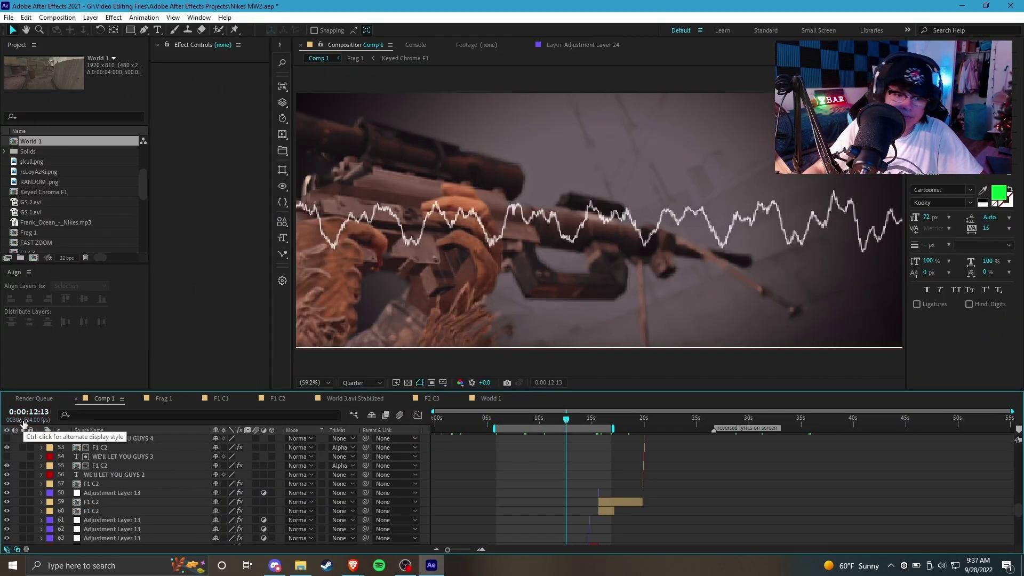
pyautogui.click(557, 419)
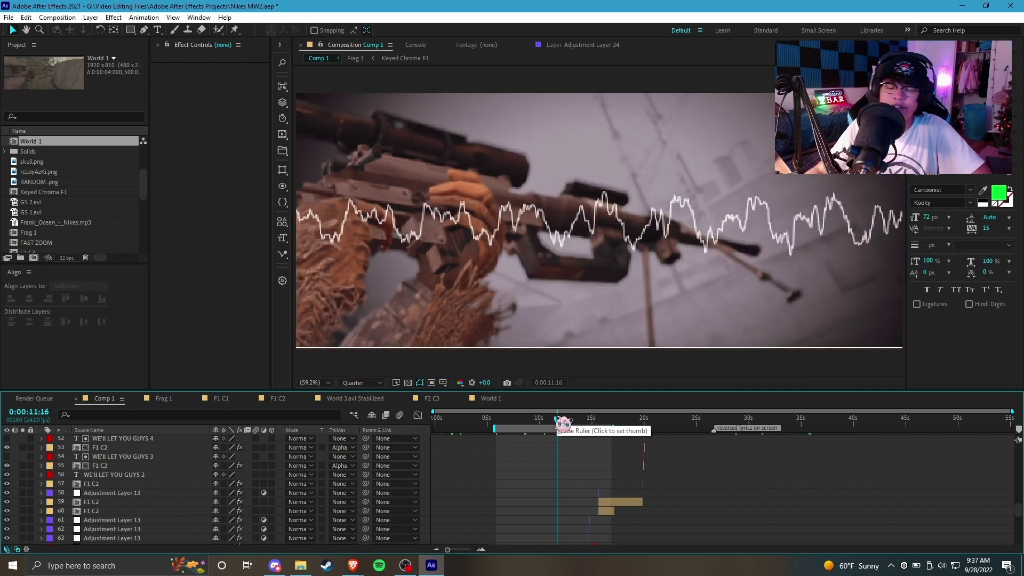
pyautogui.moveTo(557, 419); pyautogui.dragTo(582, 430)
# Disable viewer refreshing and step Comp 1 backward and forward frame by frame, ending at 0:00:13:20
pyautogui.press('capslock')
pyautogui.scroll(-5, 578, 466)
pyautogui.press('pageup')
pyautogui.press('pageup')
pyautogui.press('pageup')
pyautogui.press('pageup')
pyautogui.press('pageup')
pyautogui.press('pageup')
pyautogui.press('pageup')
pyautogui.press('pageup')
pyautogui.press('pageup')
pyautogui.press('pageup')
pyautogui.press('pageup')
pyautogui.press('pageup')
pyautogui.press('pageup')
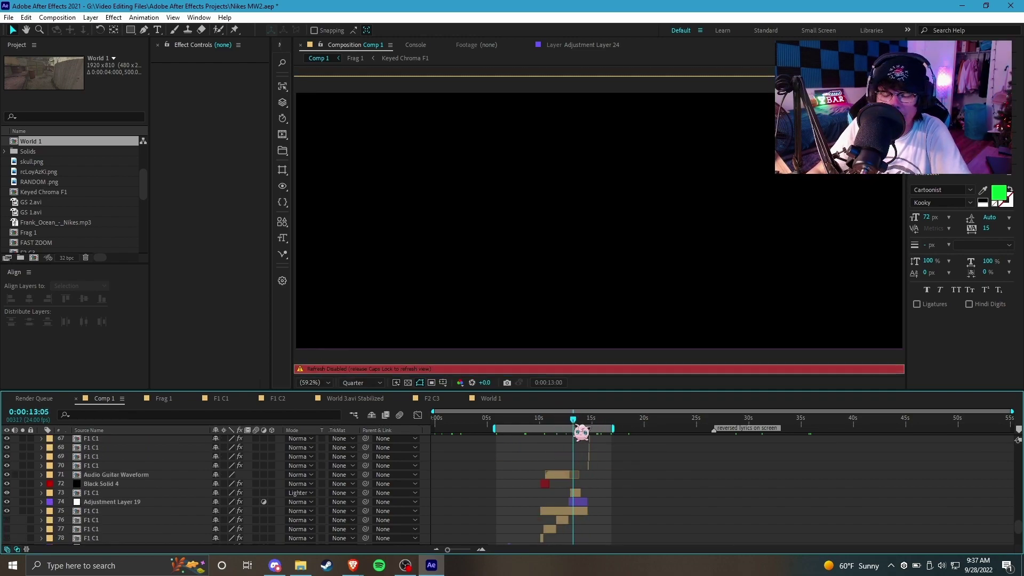
pyautogui.press('pagedown')
pyautogui.press('pagedown')
pyautogui.press('pagedown')
pyautogui.press('pagedown')
pyautogui.press('pagedown')
pyautogui.press('pagedown')
pyautogui.press('pagedown')
pyautogui.press('pagedown')
pyautogui.press('pagedown')
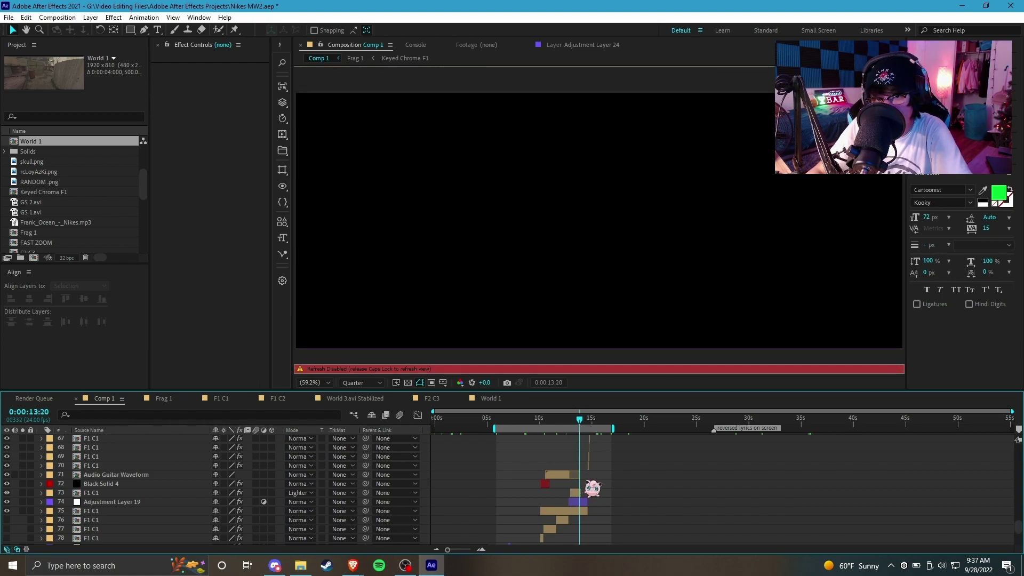
# Inspect the S_Vignette effect on Adjustment Layer 19 and move the playhead to 0:00:09:18
pyautogui.click(579, 502)
pyautogui.click(188, 67)
pyautogui.press('Return')
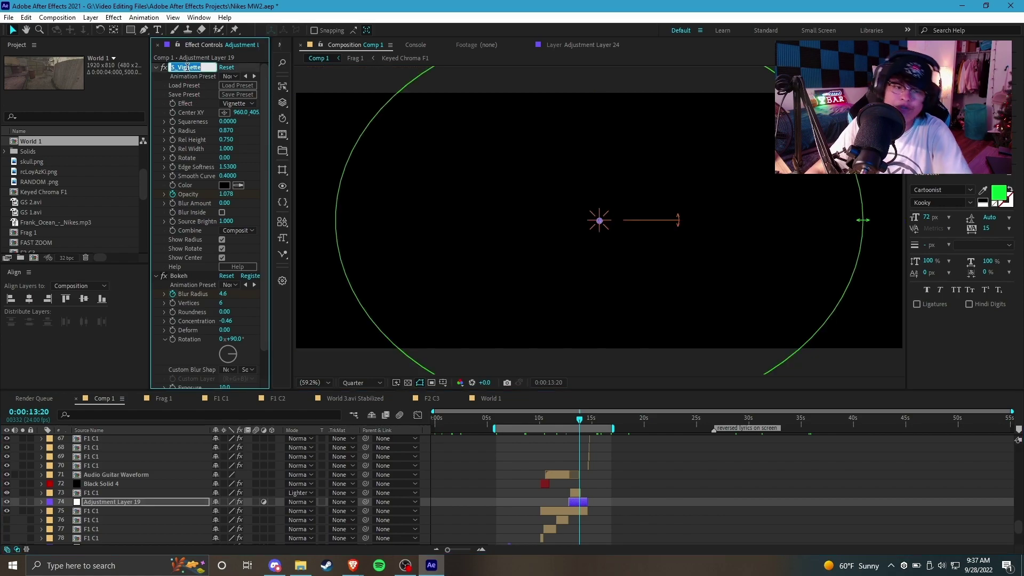
pyautogui.click(538, 426)
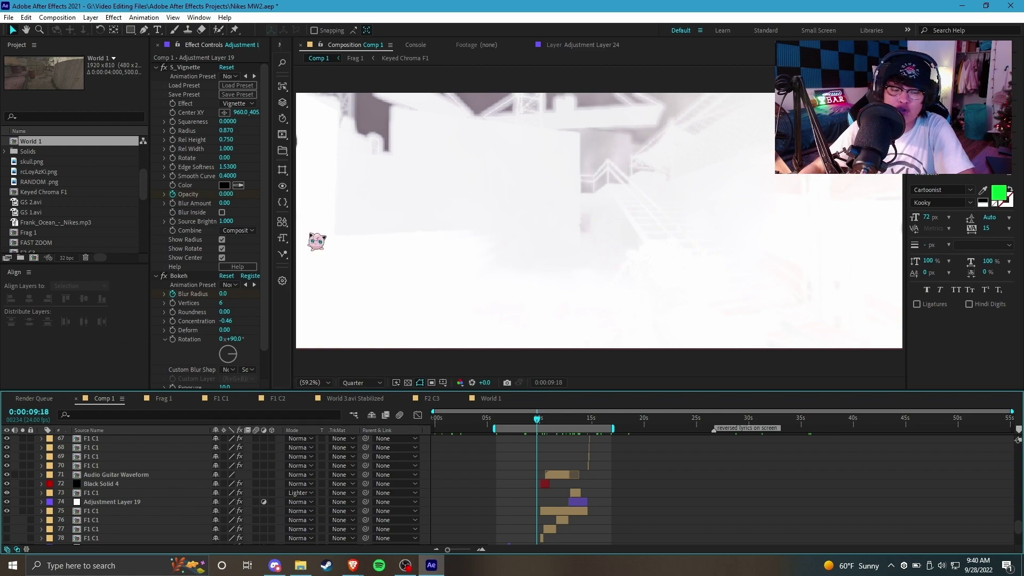
# Dock the Composition panel beside the Project panel and the Footage panel above the timeline, and open the workspace commands
pyautogui.moveTo(352, 45); pyautogui.dragTo(140, 160)
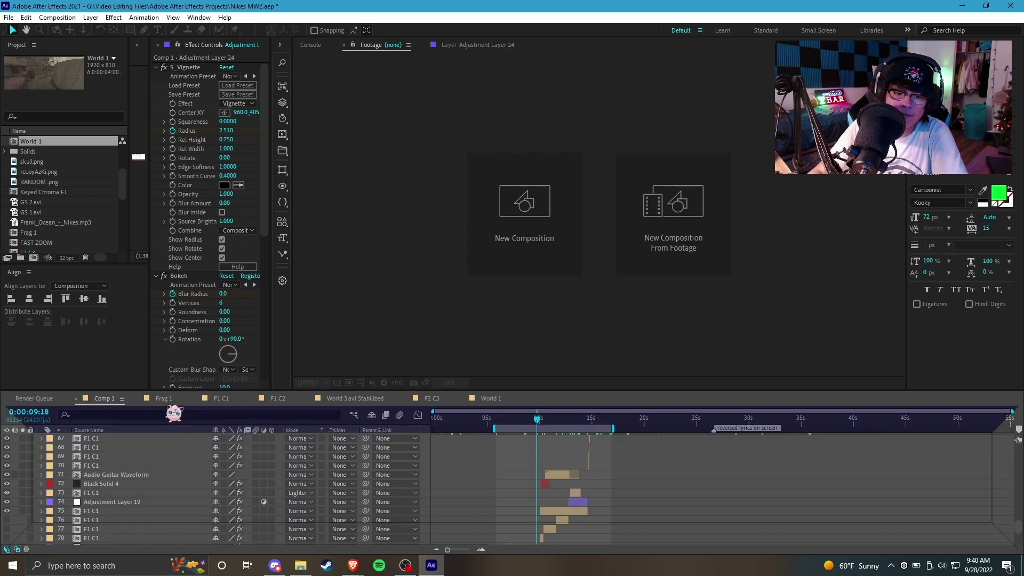
pyautogui.moveTo(174, 412); pyautogui.dragTo(143, 429)
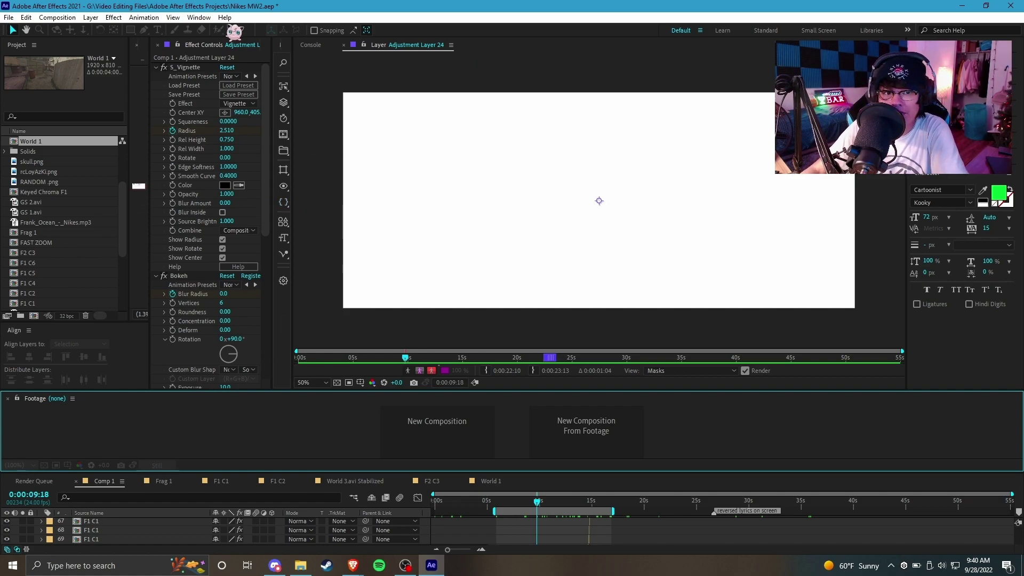
pyautogui.click(199, 17)
pyautogui.moveTo(297, 19)
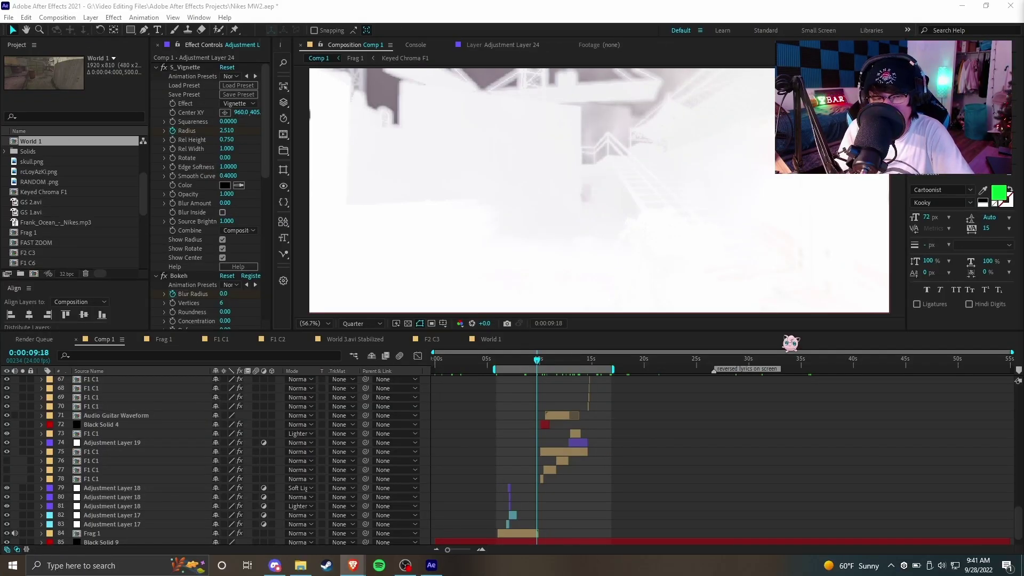
# Open the Auto-Save preferences
pyautogui.click(25, 17)
pyautogui.moveTo(80, 298)
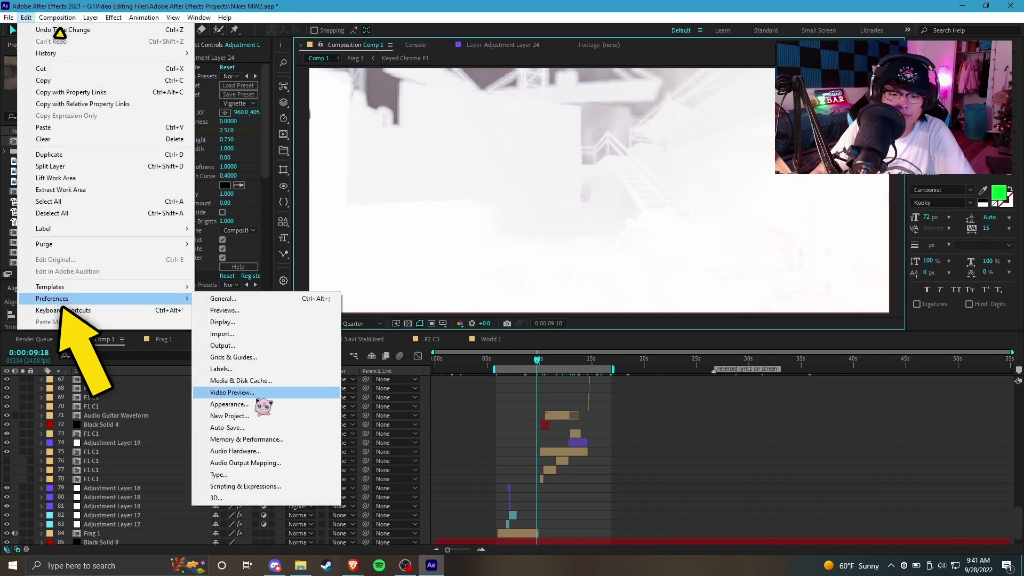
pyautogui.click(256, 428)
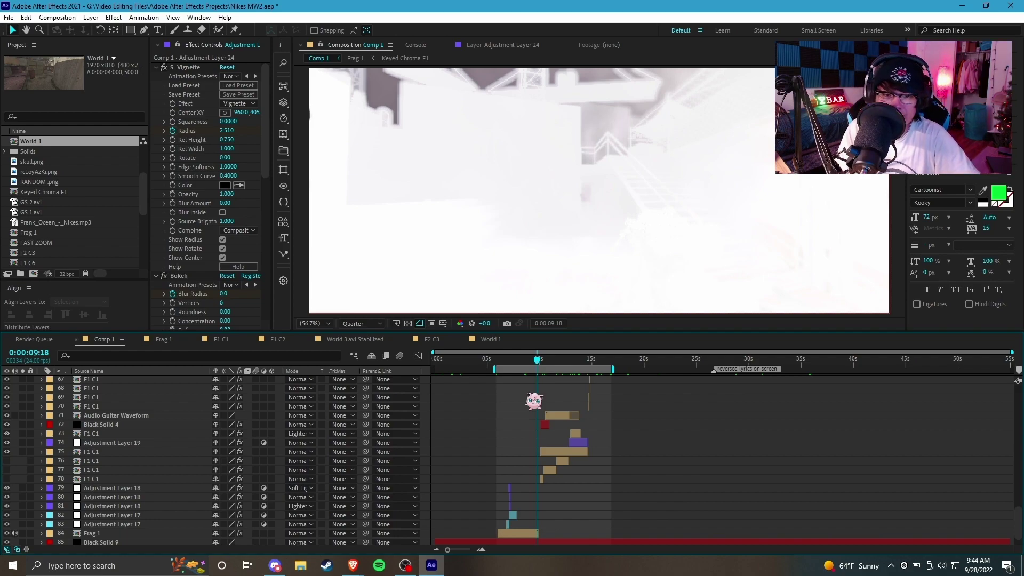
# Reveal the waveform and audio levels of the Frank_Ocean_-_Nikes.mp3 layer 86, and collapse the layer's properties again
pyautogui.scroll(-2, 630, 427)
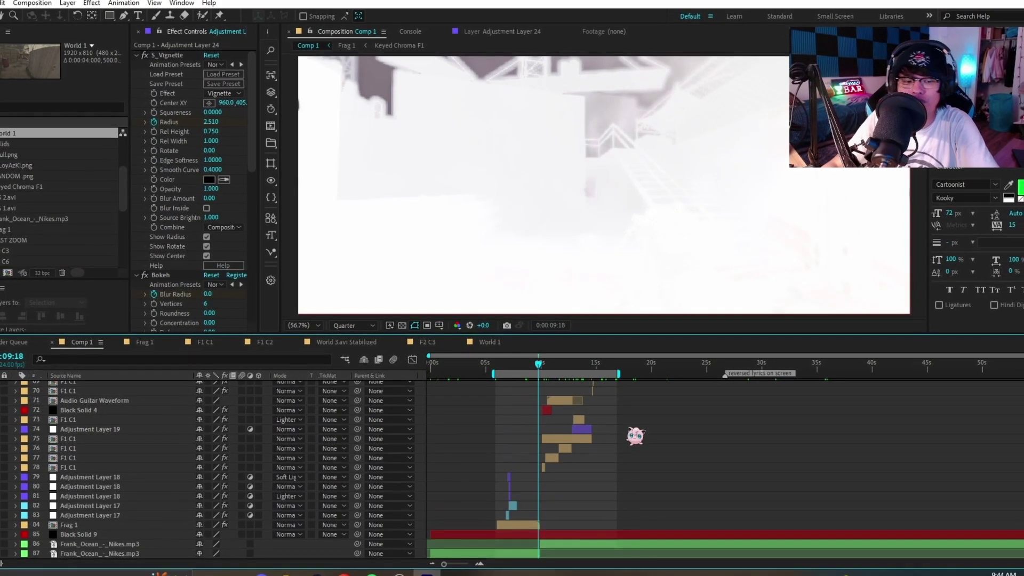
pyautogui.click(182, 542)
pyautogui.press('l')
pyautogui.press('l')
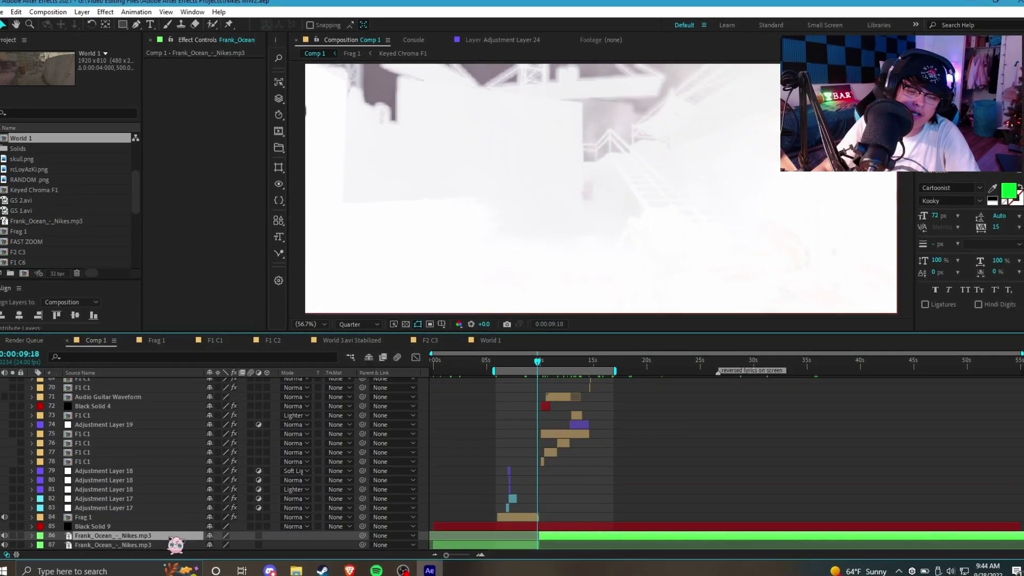
pyautogui.scroll(-3, 178, 542)
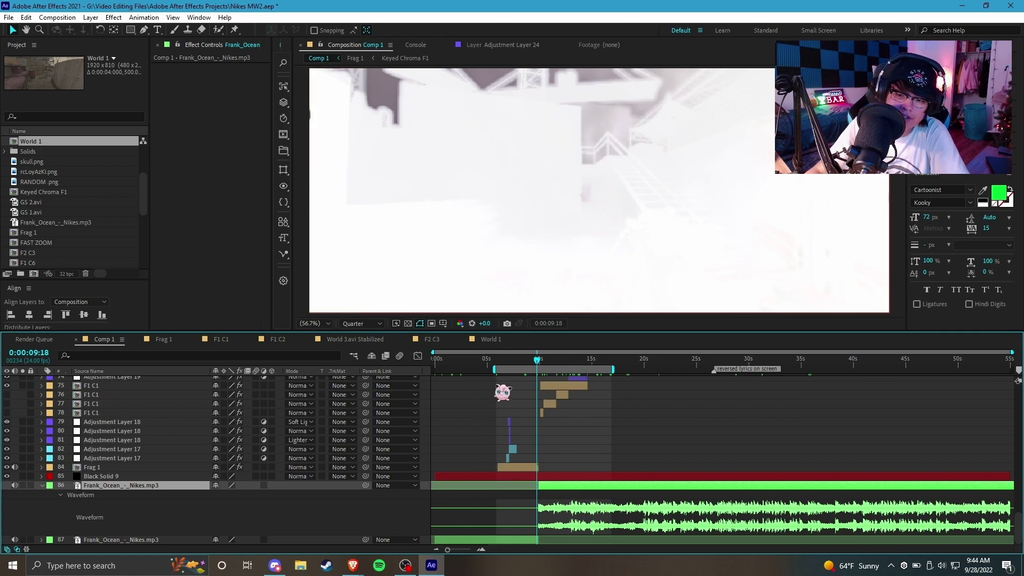
pyautogui.scroll(8, 247, 432)
pyautogui.scroll(-8, 171, 457)
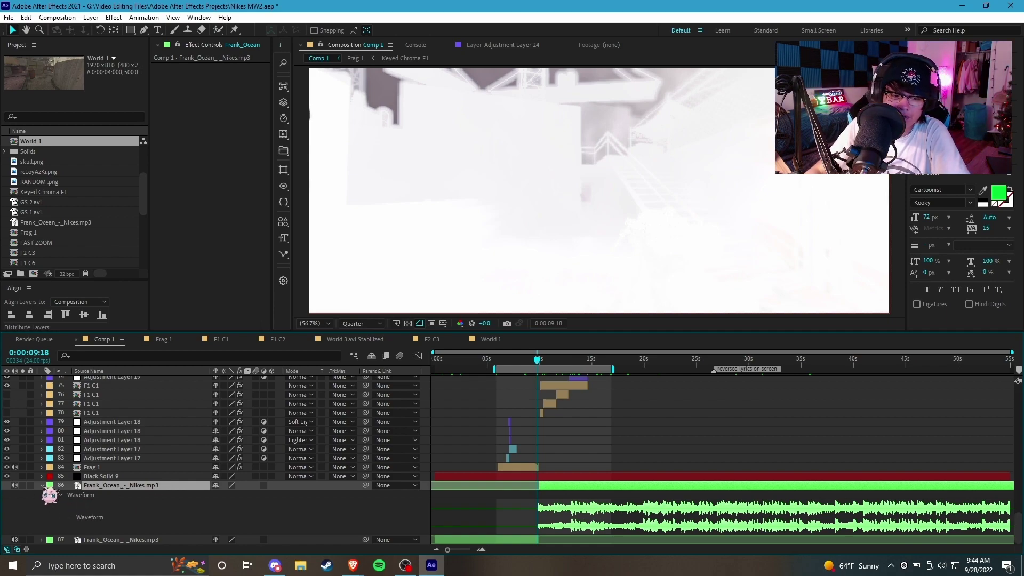
pyautogui.hotkey('shift', 'l')
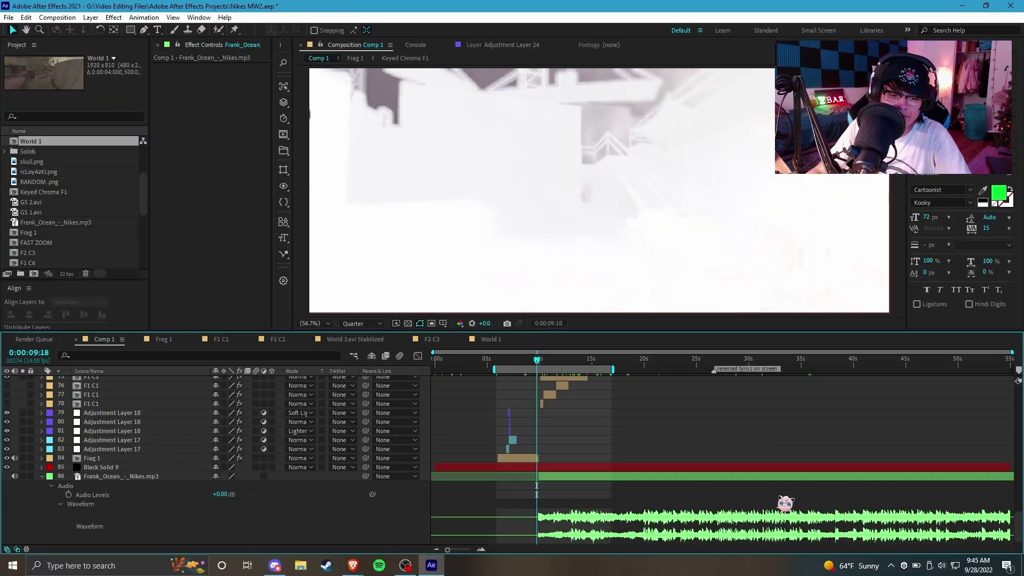
pyautogui.click(42, 476)
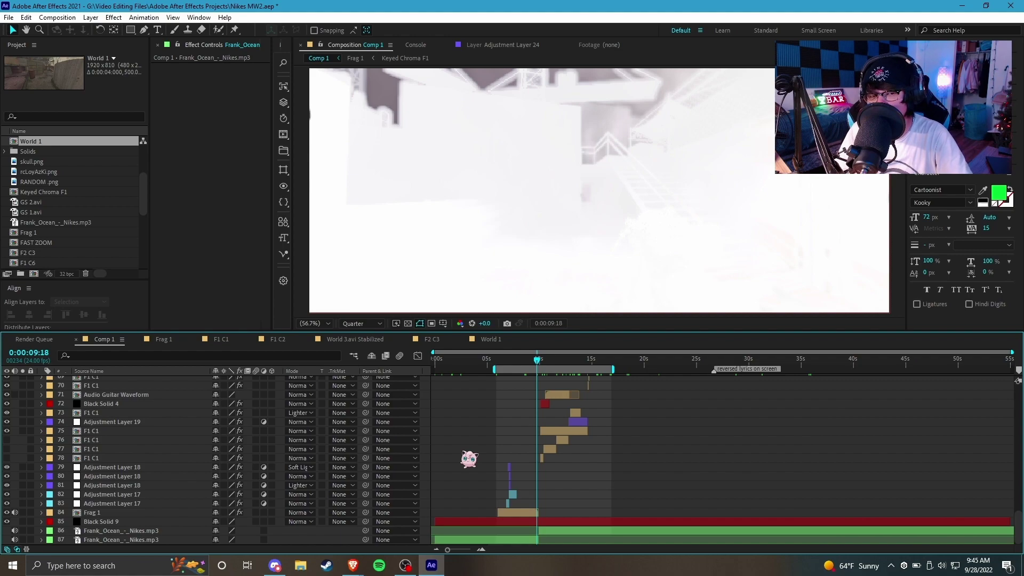
# Add markers to the Frank_Ocean_-_Nikes.mp3 layer 86 at 0:00:11:11, 0:00:16:11, 0:00:23:16 and about 32 seconds
pyautogui.click(600, 532)
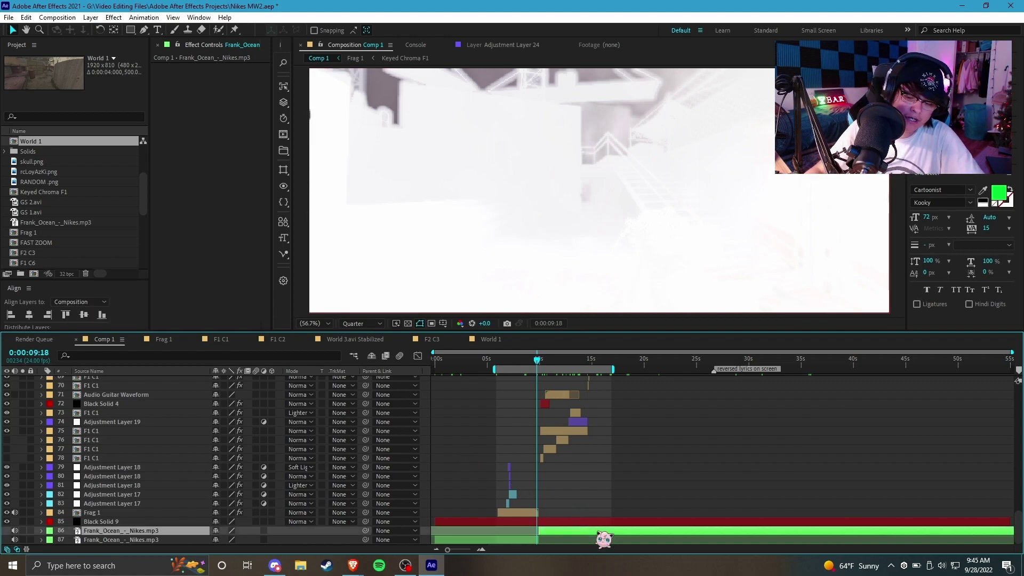
pyautogui.click(558, 366)
pyautogui.press('KP_Multiply')
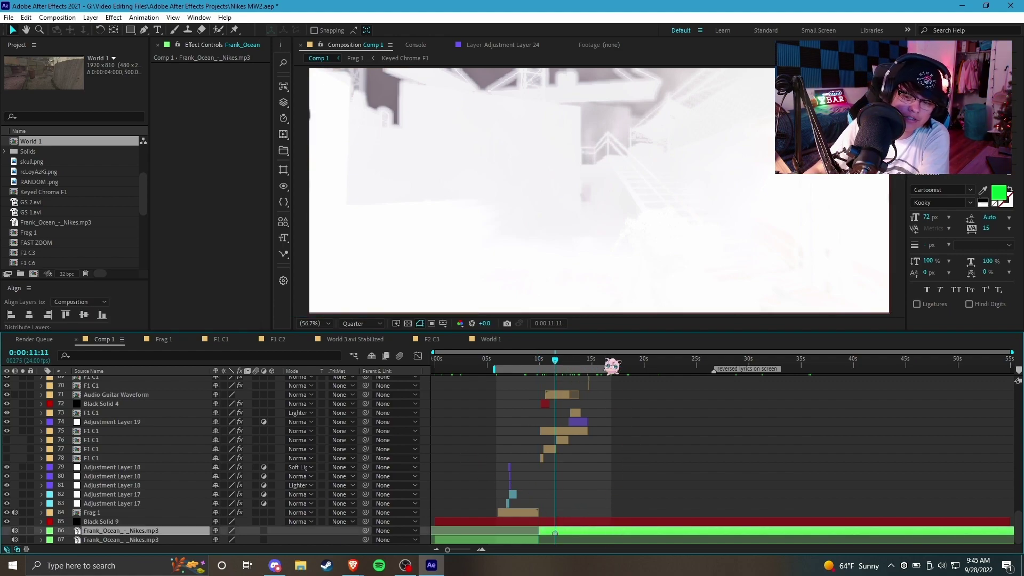
pyautogui.click(608, 366)
pyautogui.press('KP_Multiply')
pyautogui.click(773, 358)
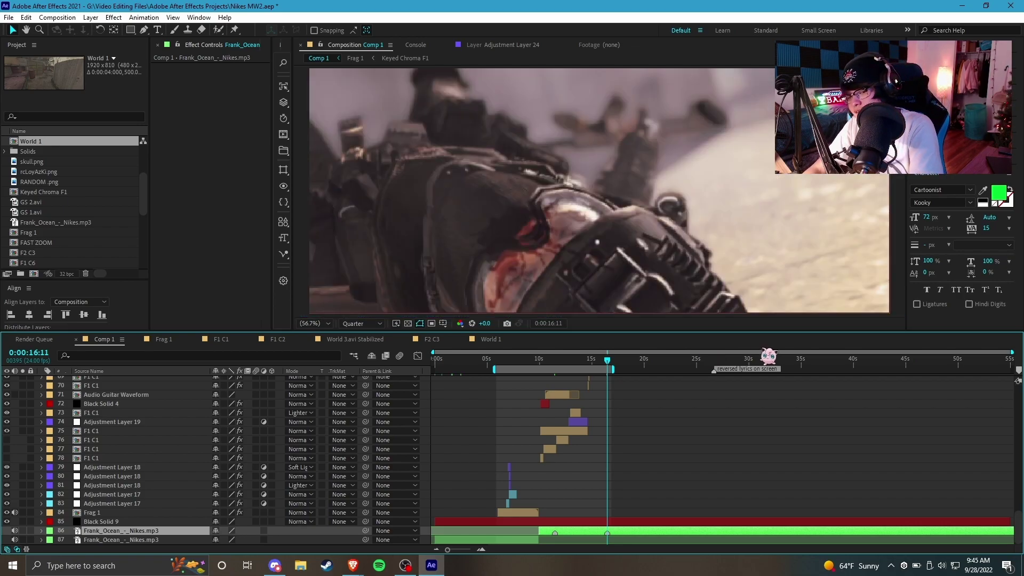
pyautogui.press('KP_Multiply')
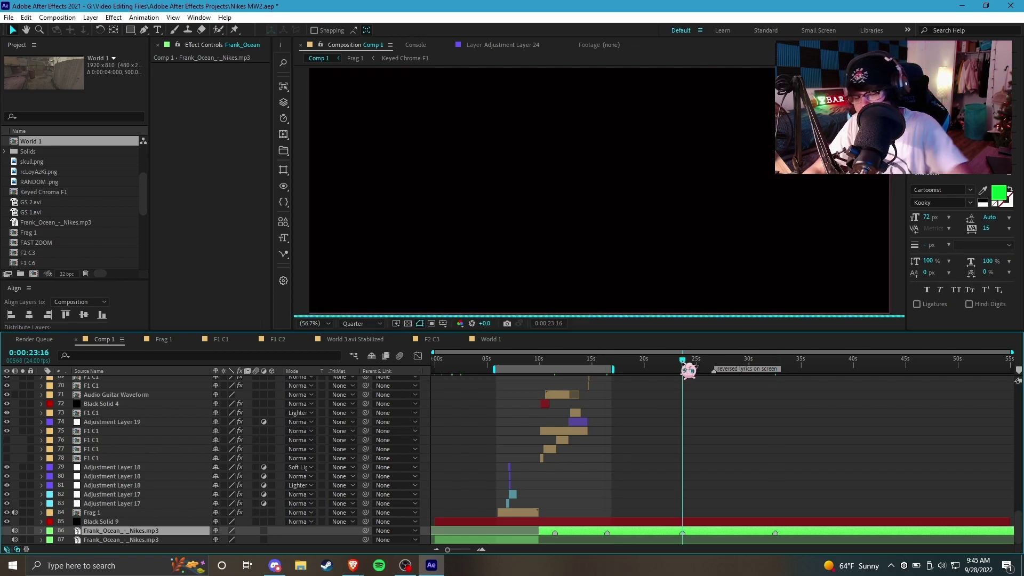